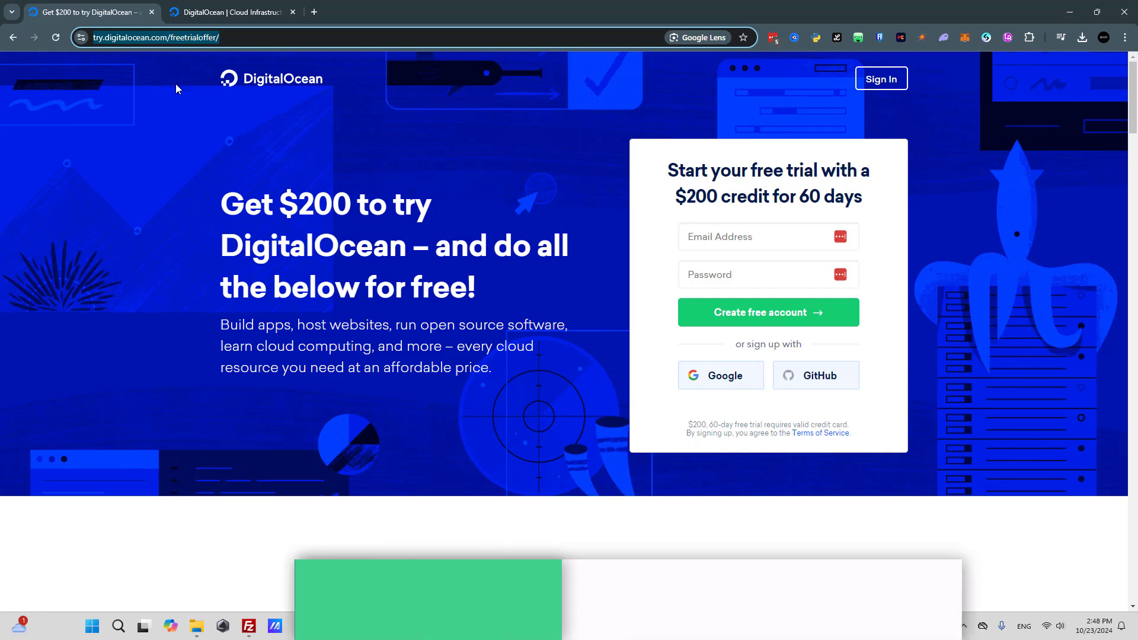
# Read through the $200 DigitalOcean free trial offer page, and switch to the DigitalOcean homepage tab.
pyautogui.scroll(-2, 268, 157)
pyautogui.scroll(-3, 270, 159)
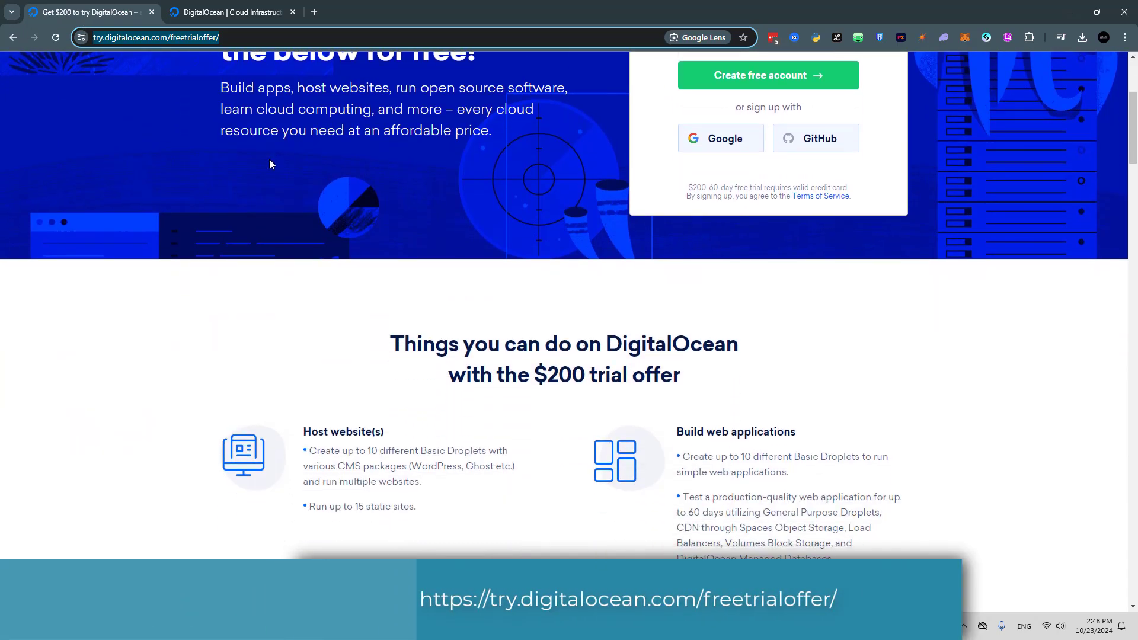
pyautogui.scroll(-4, 185, 292)
pyautogui.scroll(-10, 185, 292)
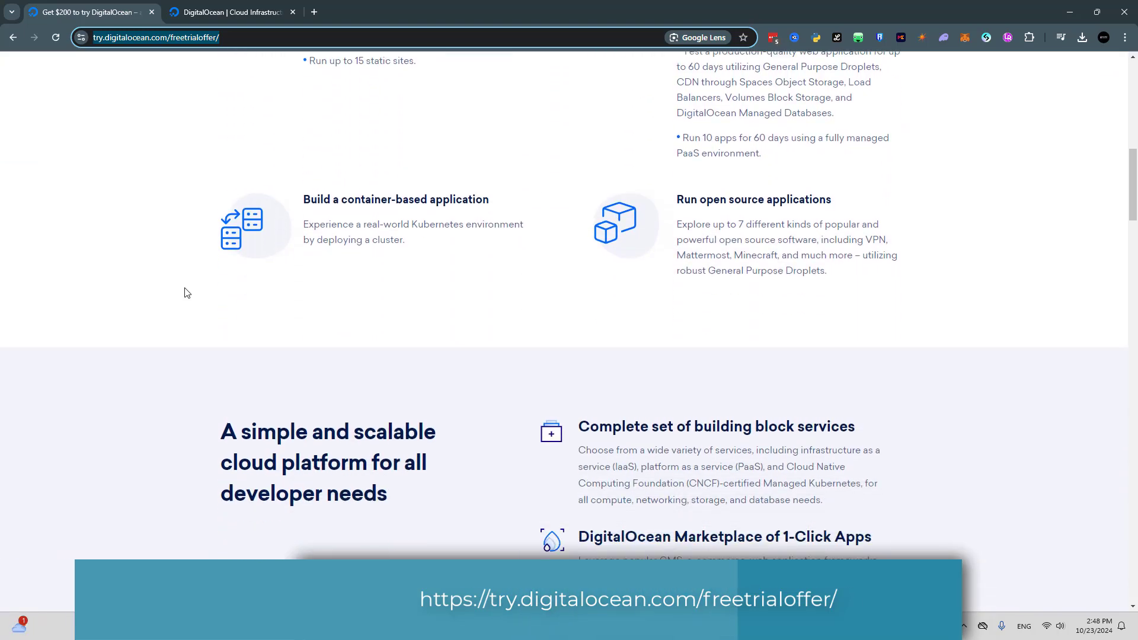
pyautogui.scroll(-7, 185, 293)
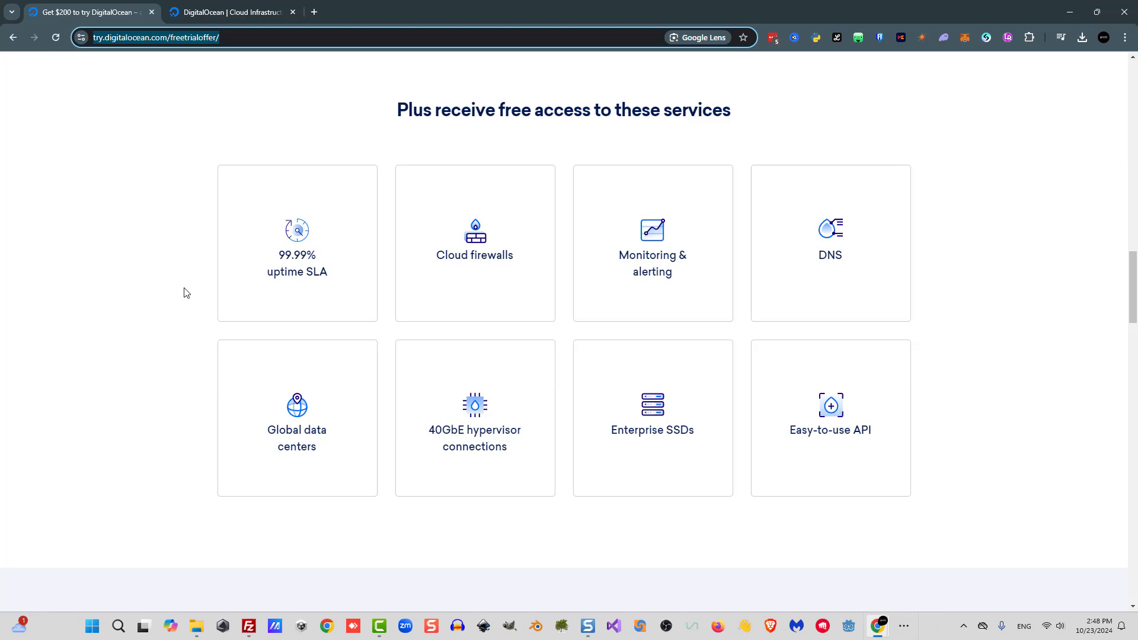
pyautogui.hotkey('ctrl', 'Tab')
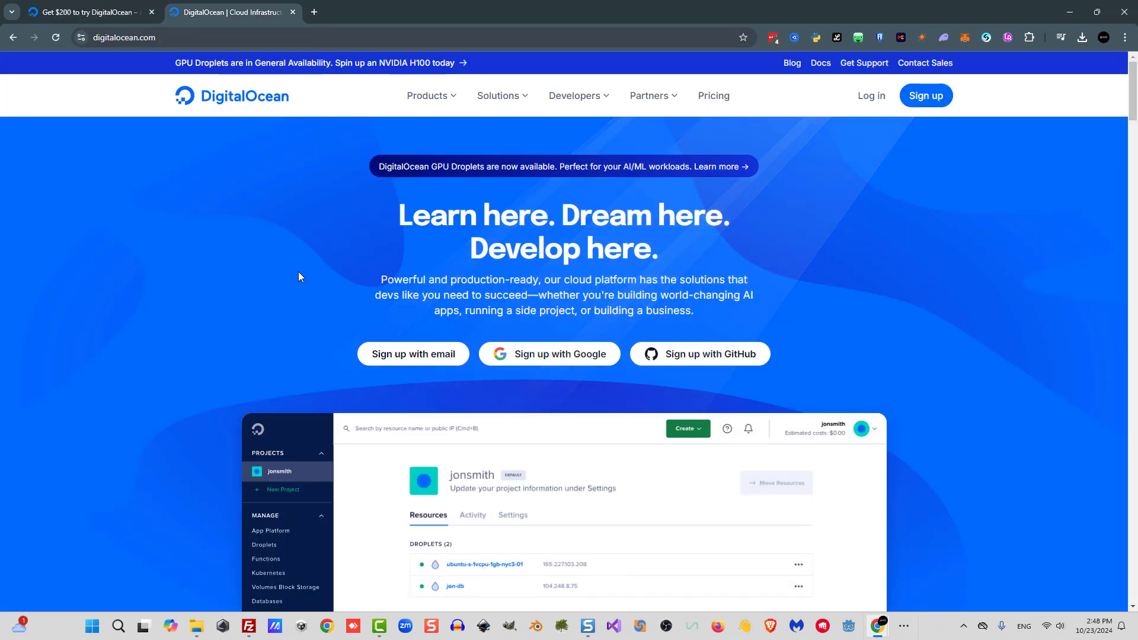
# Open the DigitalOcean Marketplace and search for metaverse to open the Metaverse app page.
pyautogui.moveTo(595, 99)
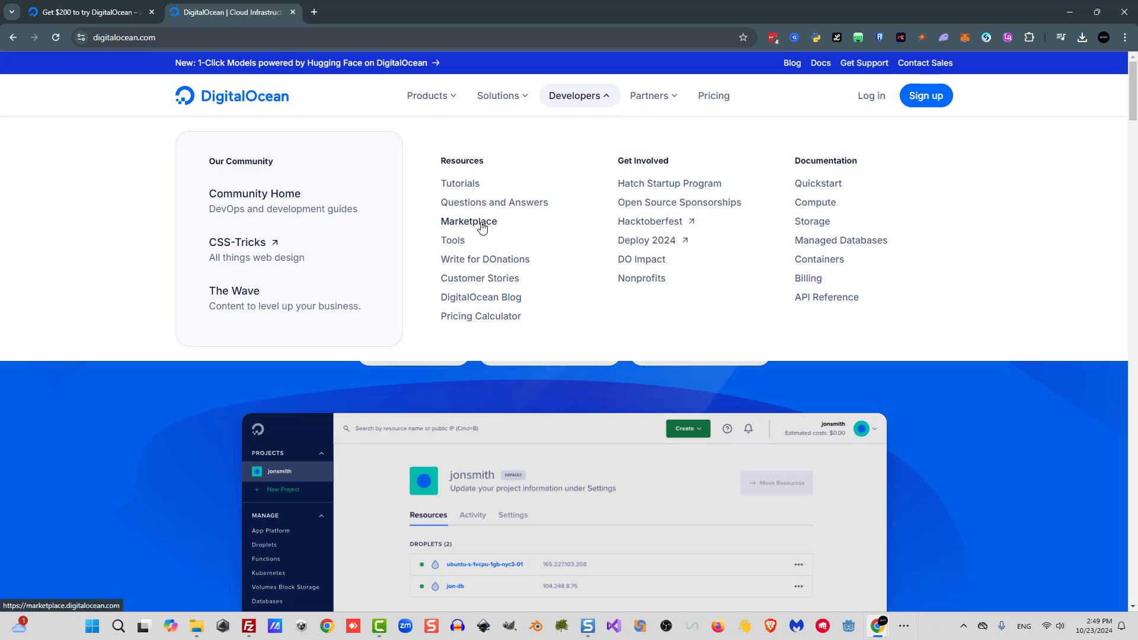
pyautogui.click(486, 333)
pyautogui.write('me')
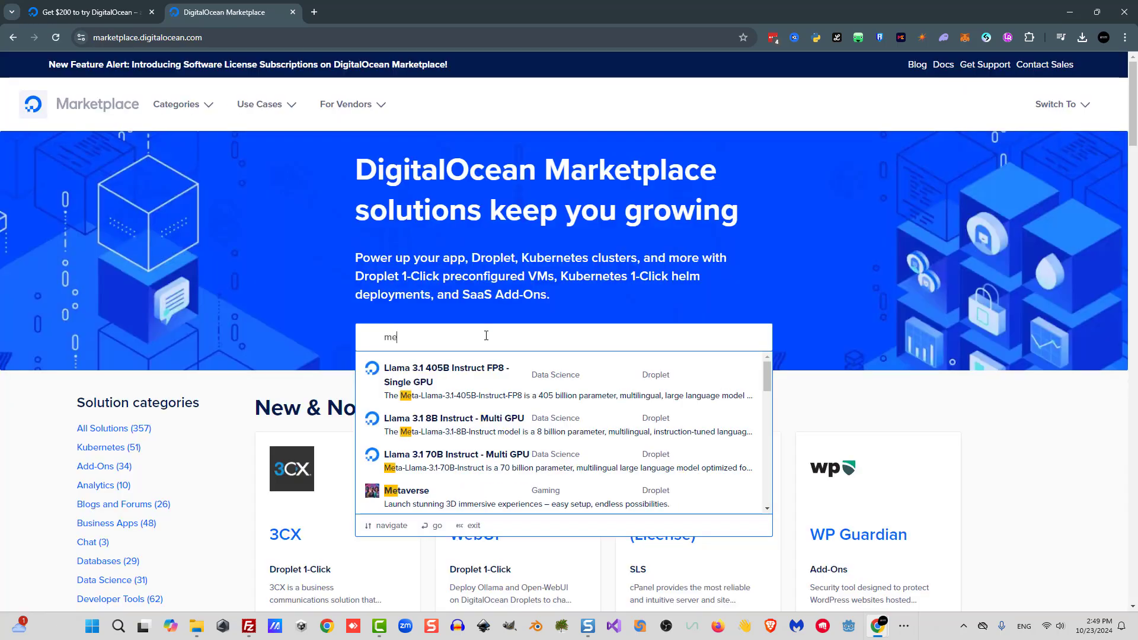
pyautogui.write('taverse')
pyautogui.press('Return')
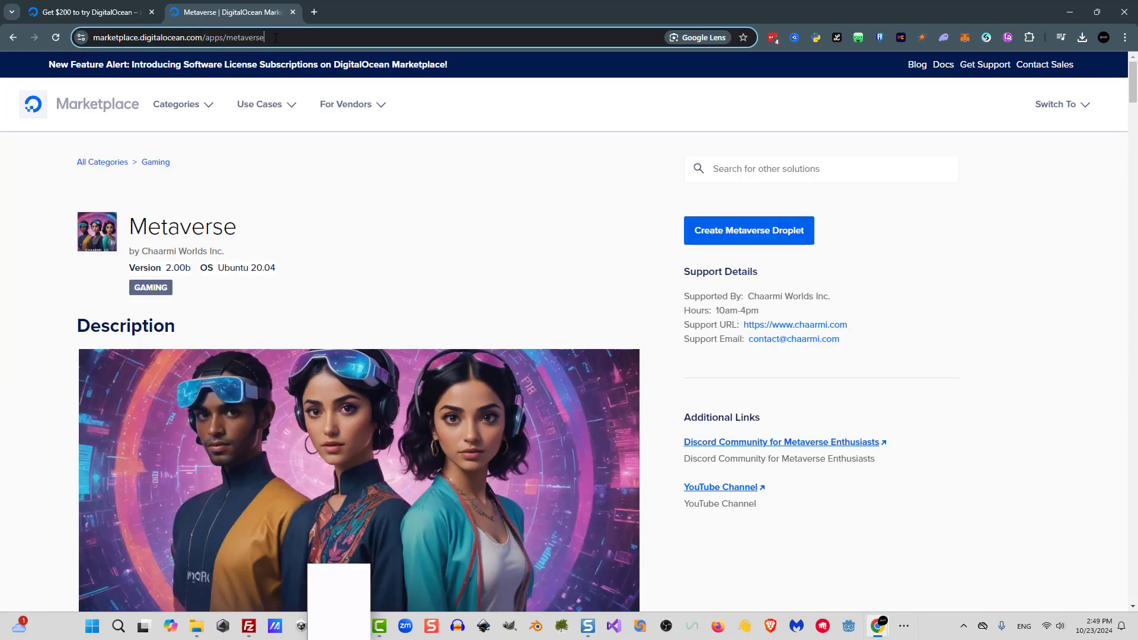
# Start creating a Metaverse Droplet from the Metaverse marketplace page.
pyautogui.click(284, 38)
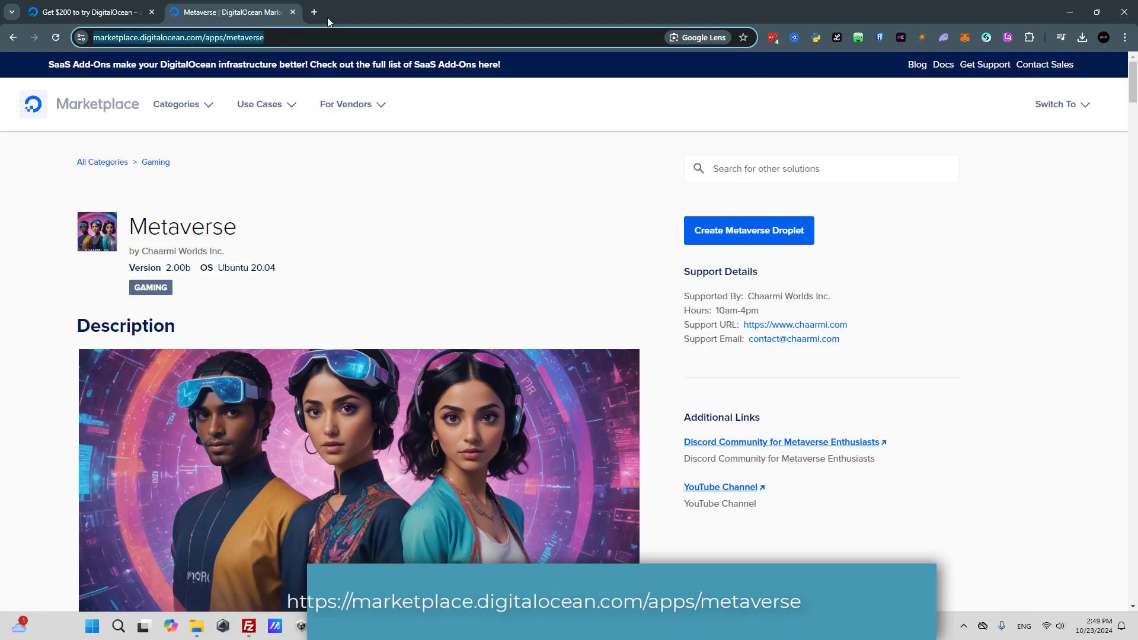
pyautogui.click(583, 251)
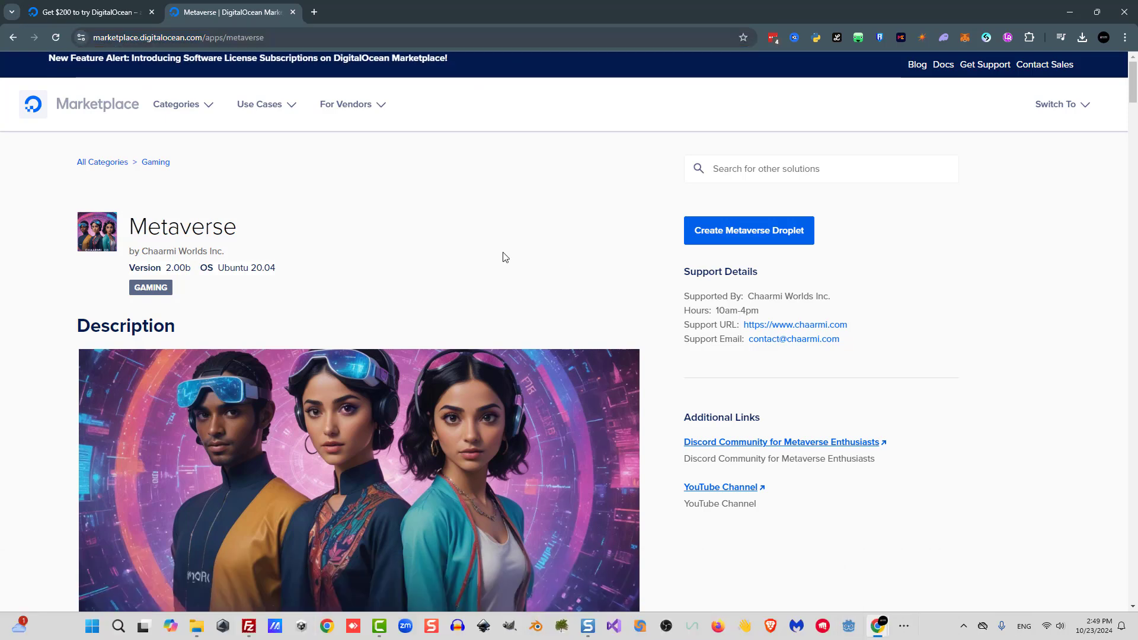
pyautogui.click(768, 237)
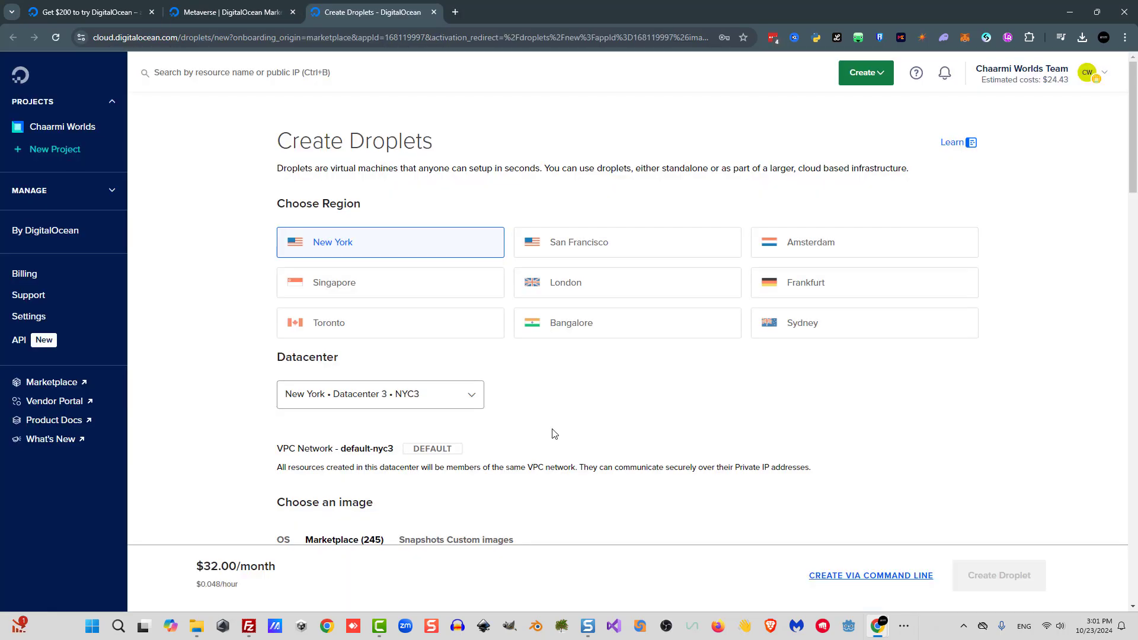
# Choose the Basic Premium Intel CPU option with the $8/mo plan (1 GB, 1 Intel CPU, 35 GB NVMe).
pyautogui.scroll(-1, 554, 430)
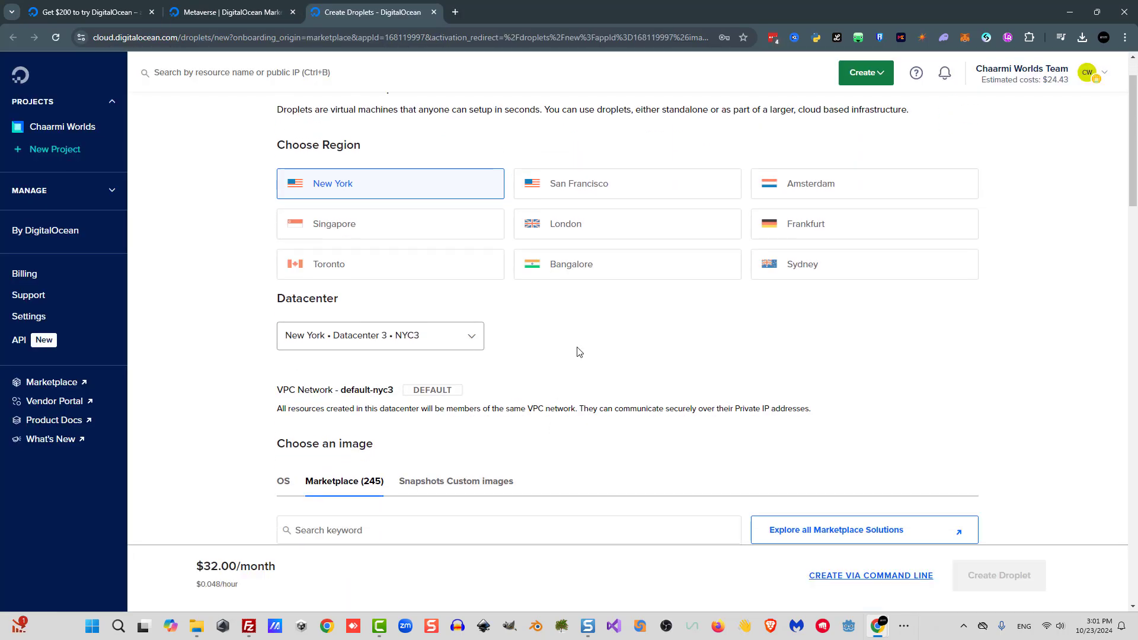
pyautogui.scroll(-5, 582, 336)
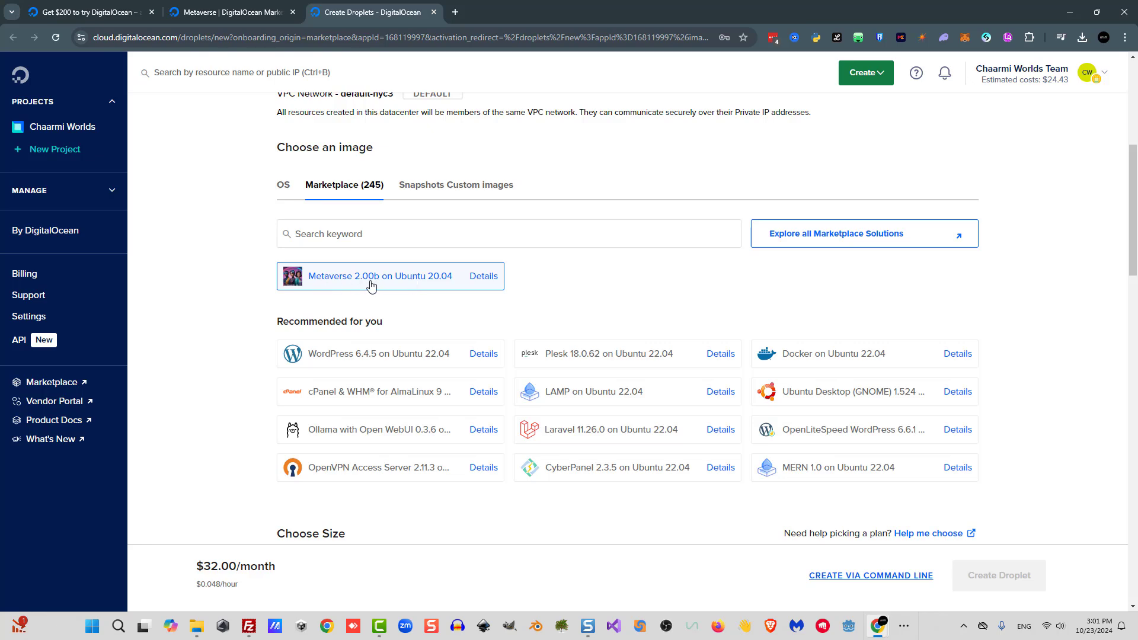
pyautogui.scroll(-6, 465, 255)
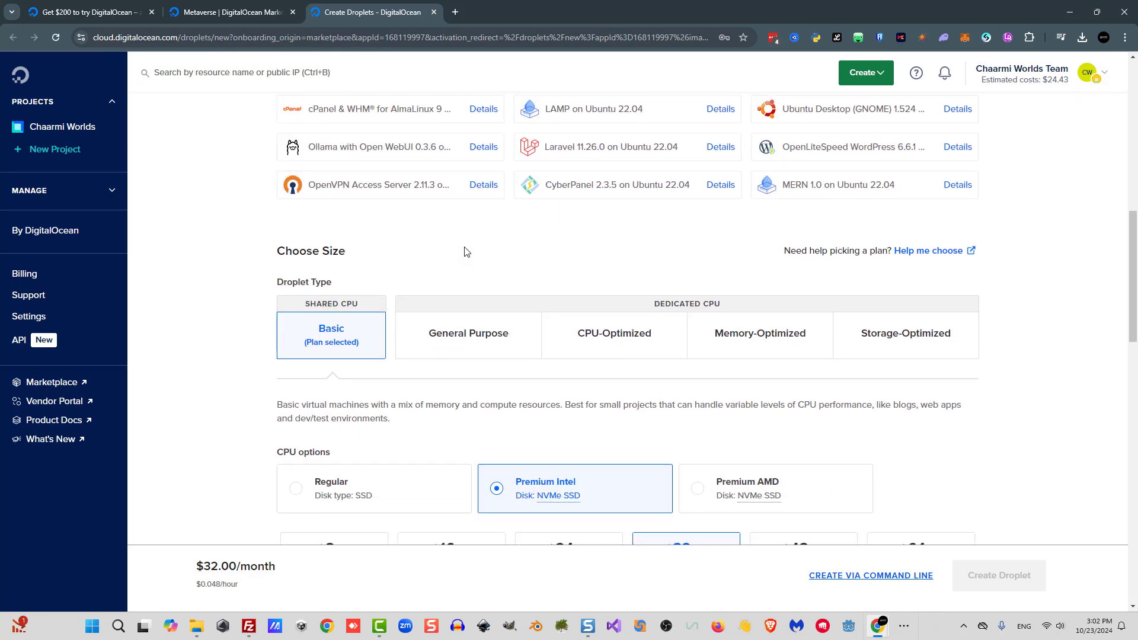
pyautogui.scroll(-2, 592, 273)
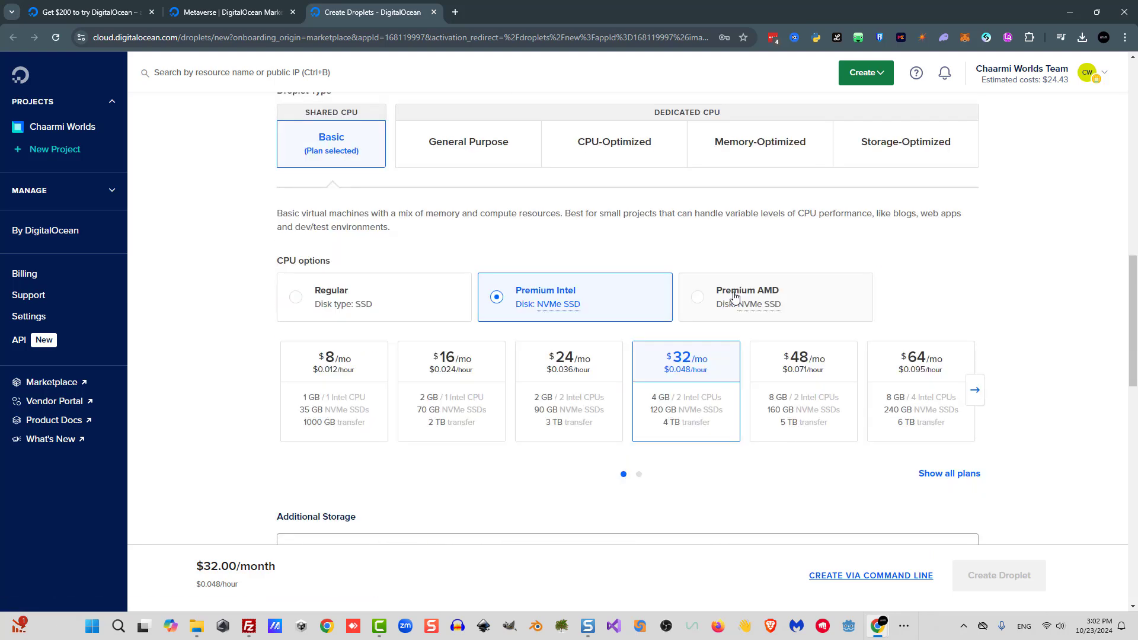
pyautogui.click(735, 297)
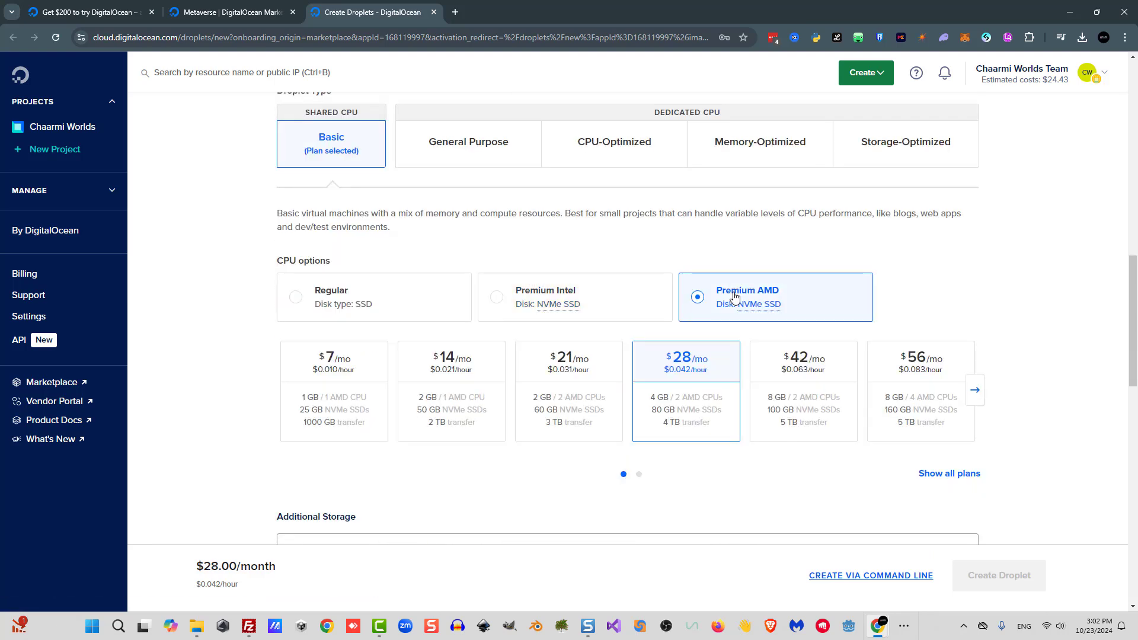
pyautogui.click(545, 295)
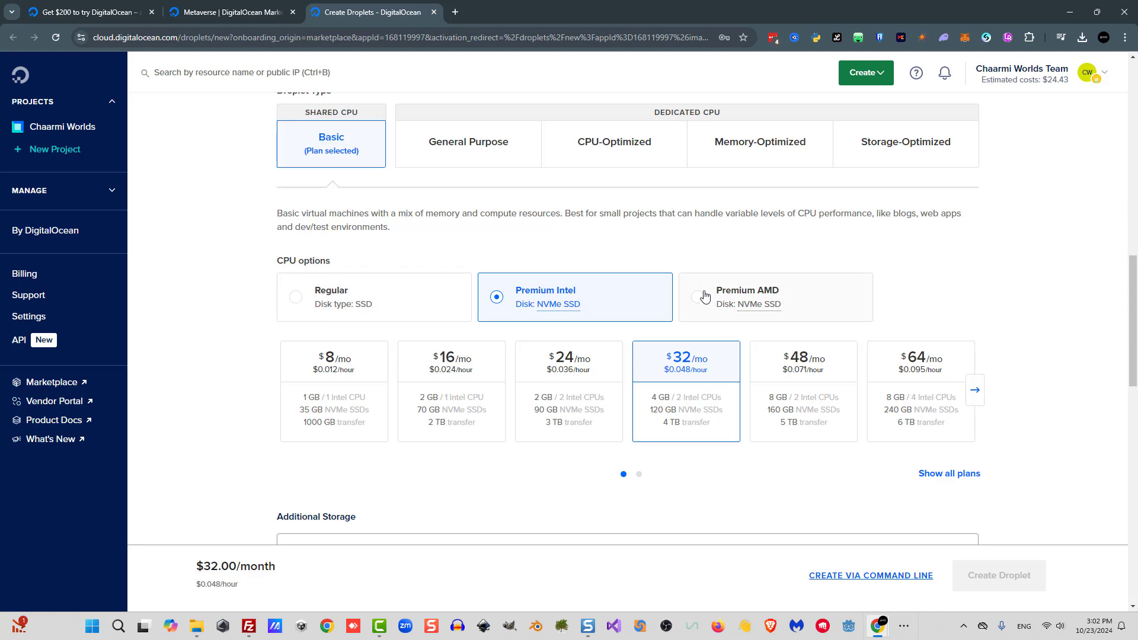
pyautogui.click(299, 372)
pyautogui.click(747, 303)
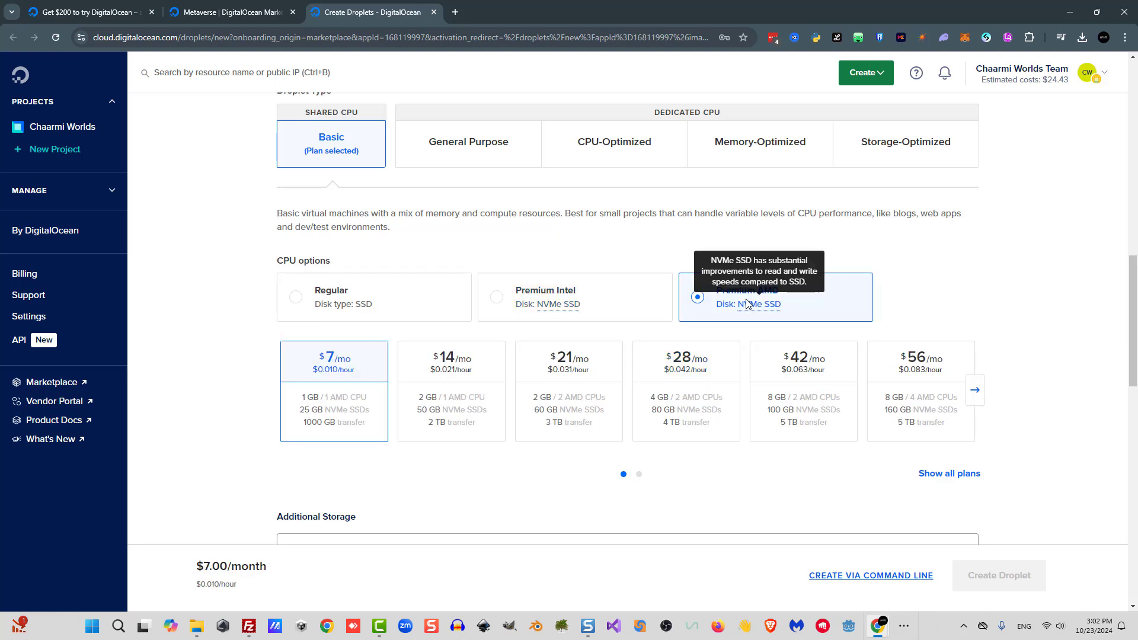
pyautogui.click(602, 293)
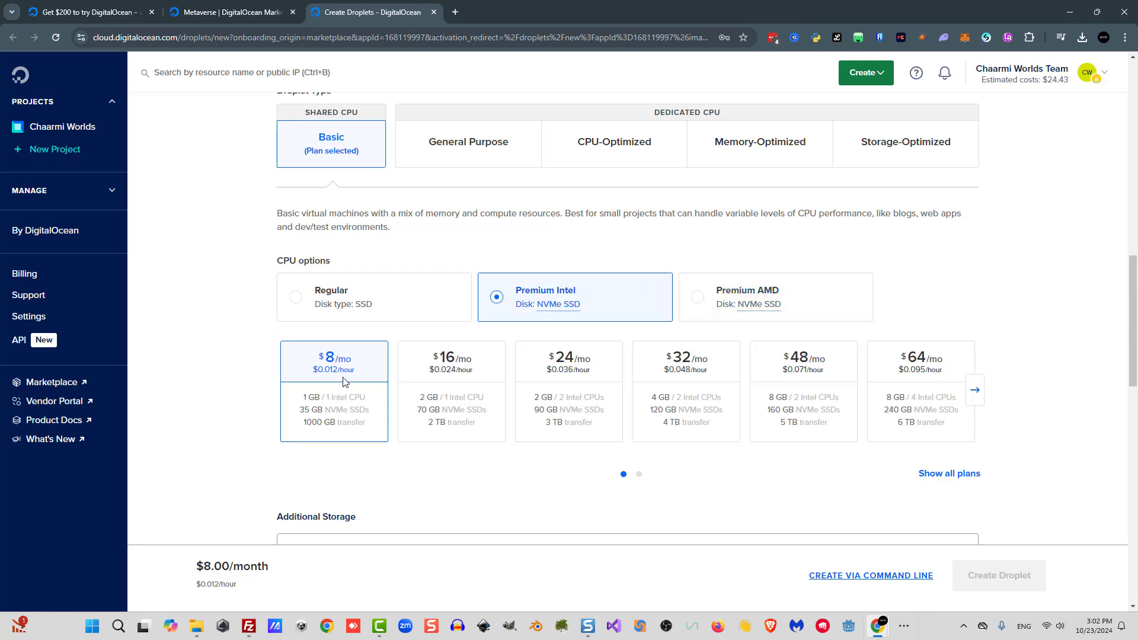
# Use password authentication and enter a root password for the Droplet.
pyautogui.scroll(-8, 263, 371)
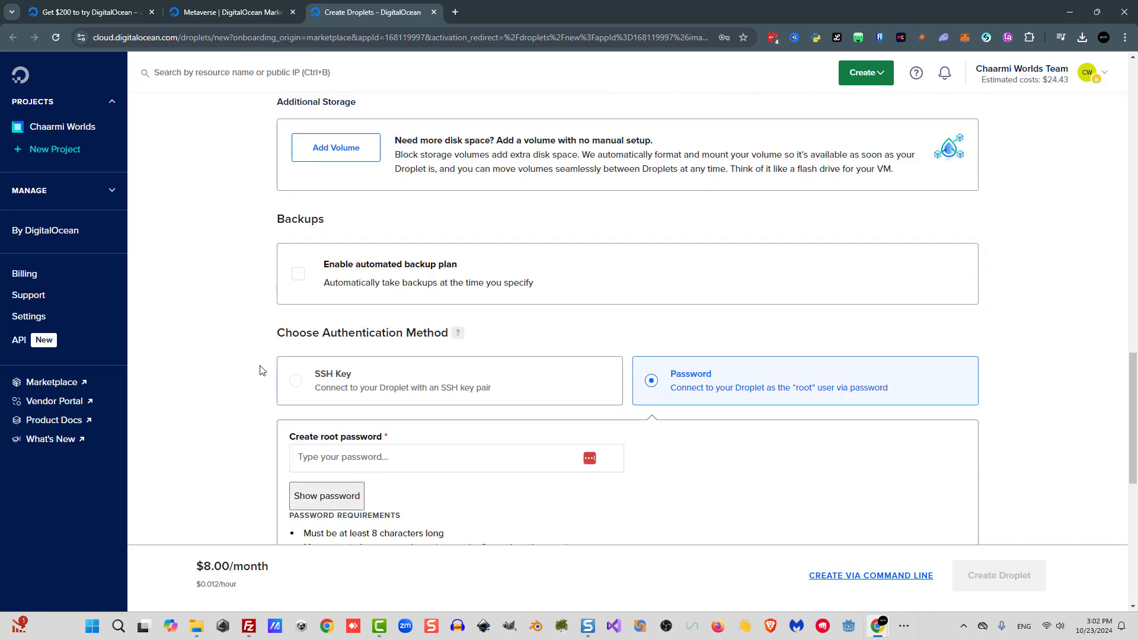
pyautogui.doubleClick(692, 316)
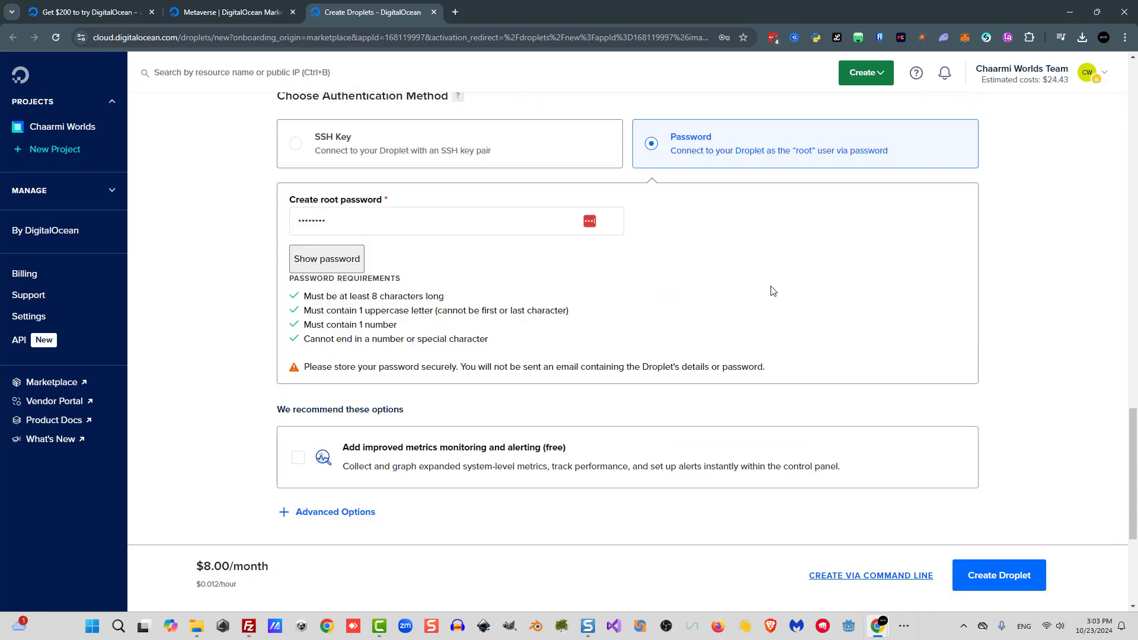
# Enter metaverse in the Droplet's finalize details and create the Droplet.
pyautogui.scroll(-4, 773, 299)
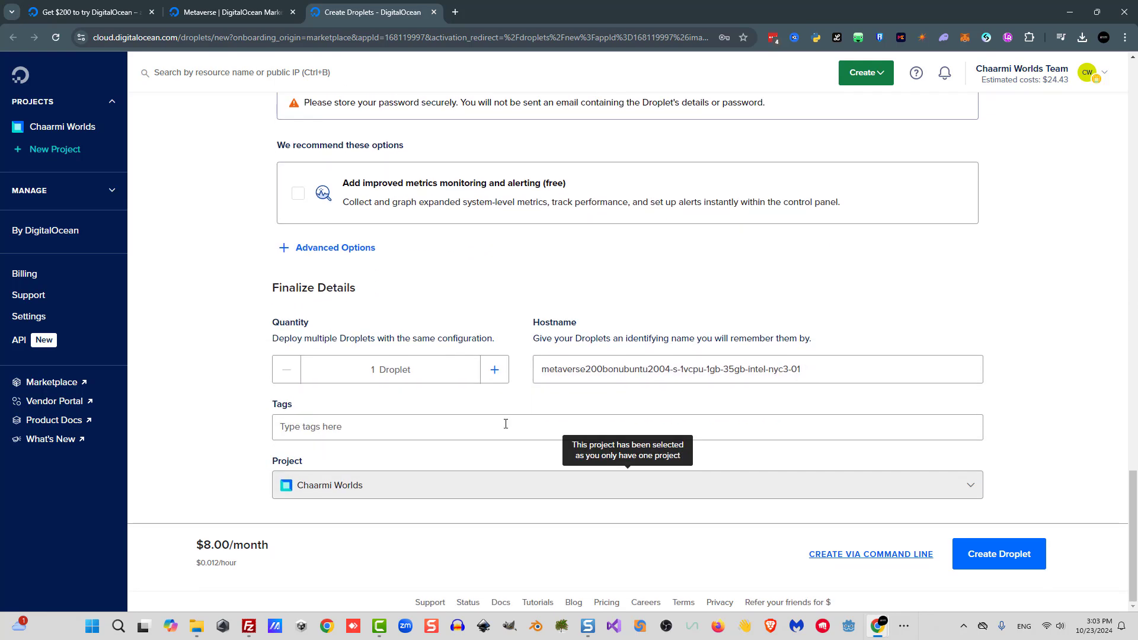
pyautogui.write('metaverse')
pyautogui.click(999, 554)
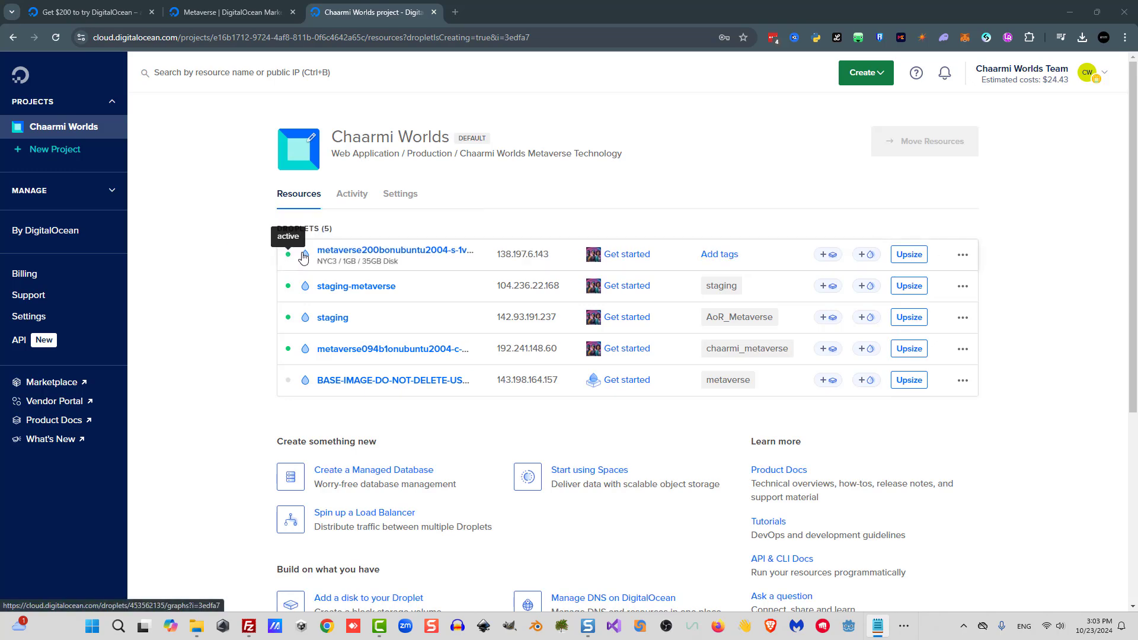
# Open the new metaverse Droplet's page and copy its IPv4 address.
pyautogui.click(324, 251)
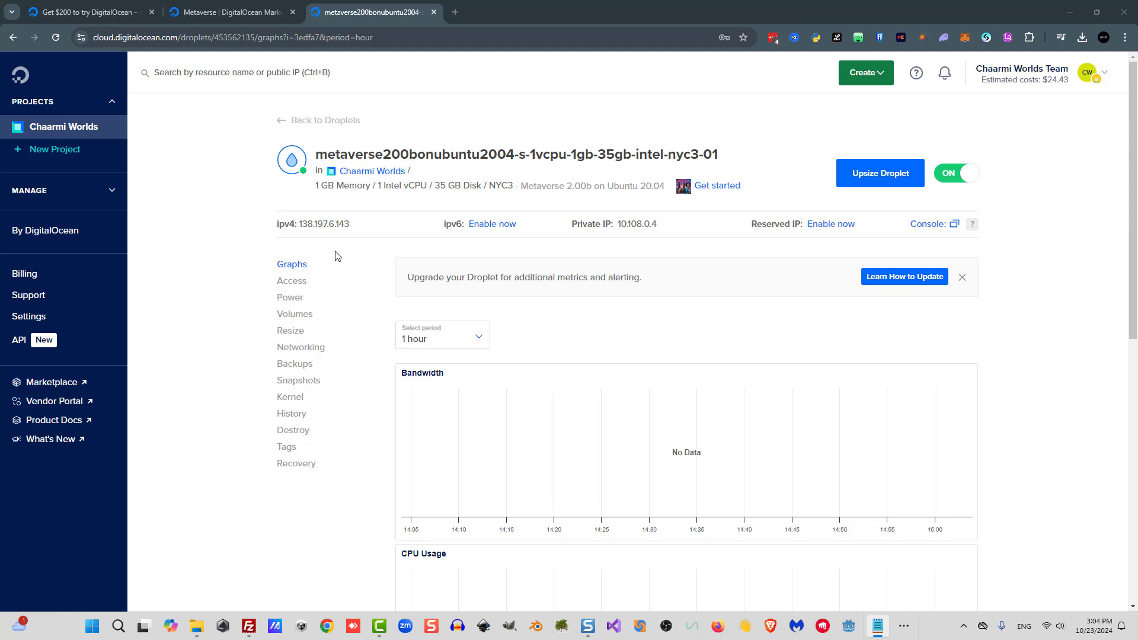
pyautogui.moveTo(364, 227)
pyautogui.click(375, 228)
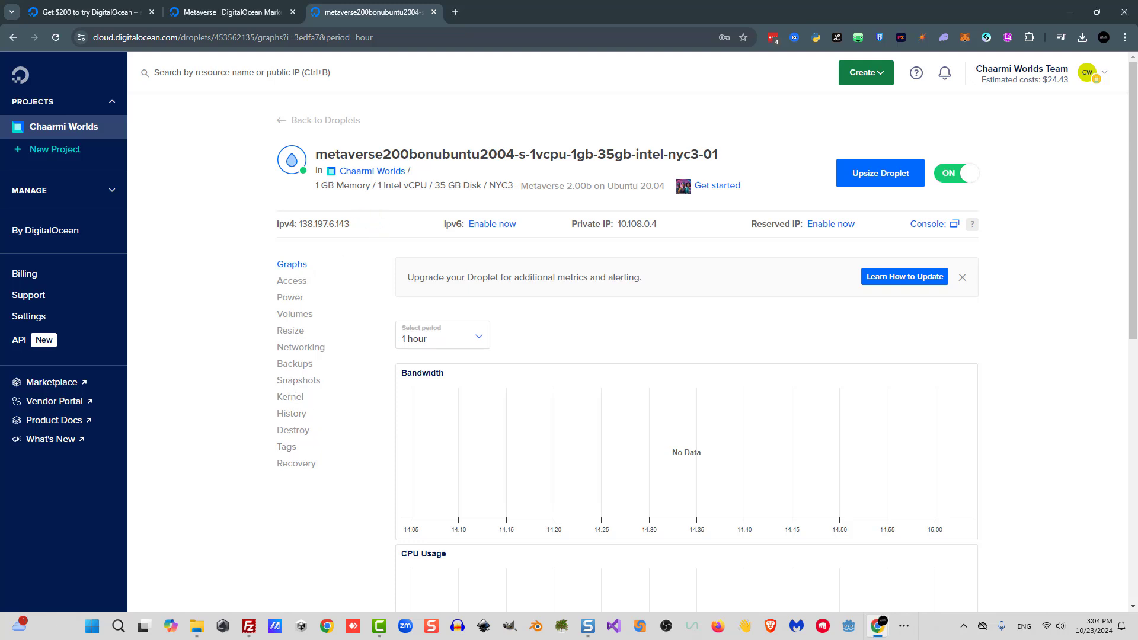
# Switch to the GoDaddy tab and search for the domain YourDomain.com.
pyautogui.hotkey('alt', 'Tab')
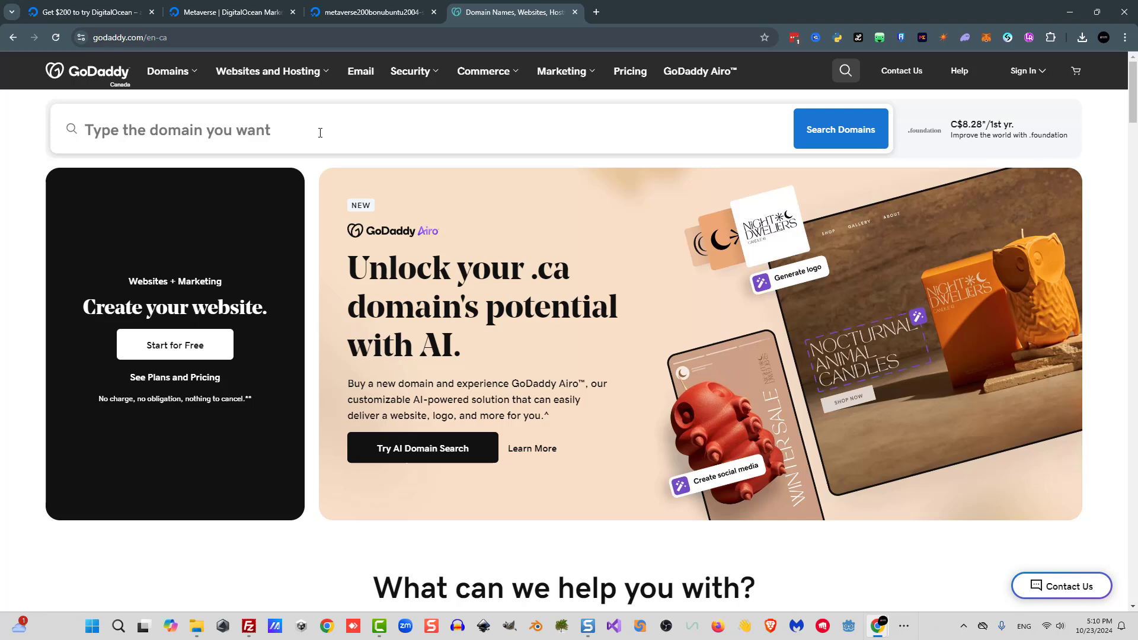
pyautogui.scroll(-5, 319, 284)
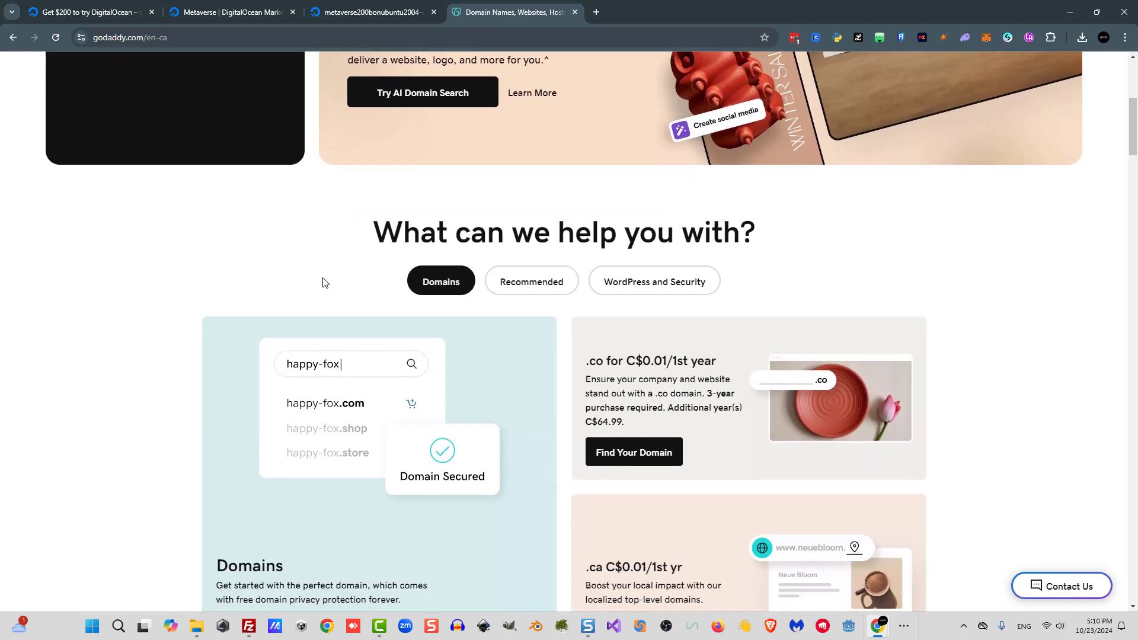
pyautogui.scroll(6, 319, 260)
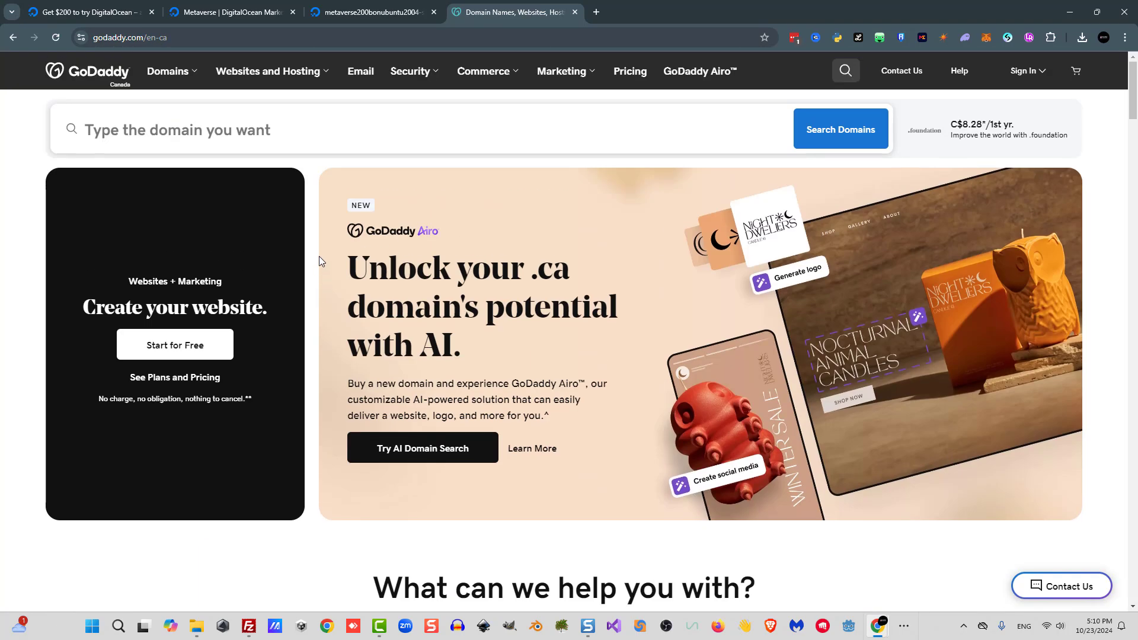
pyautogui.click(235, 134)
pyautogui.write('YourDomain.com')
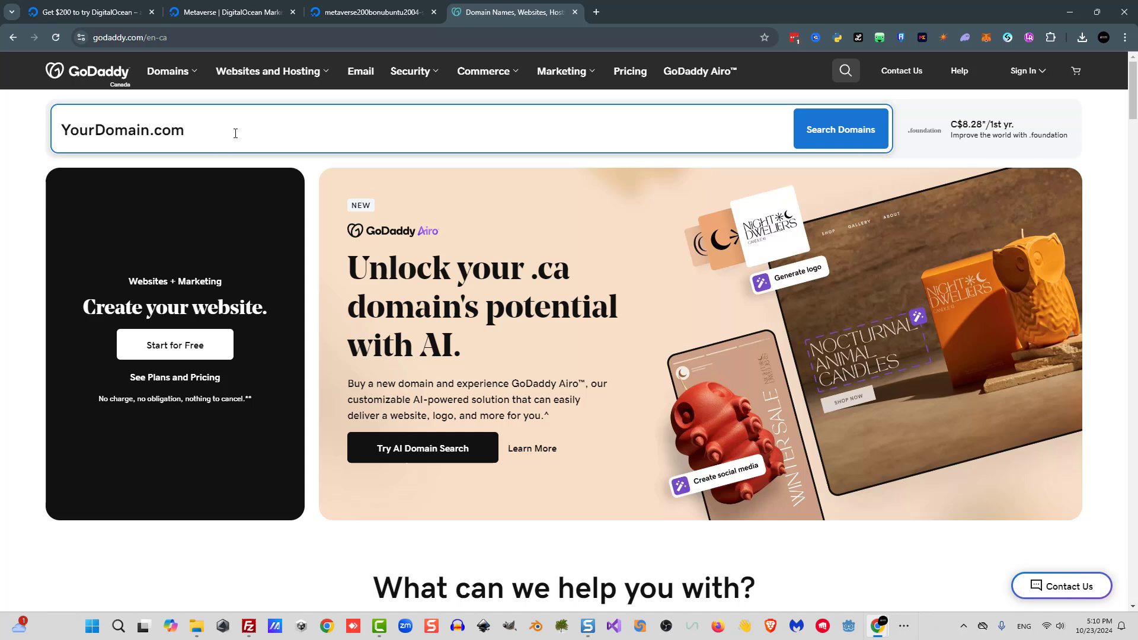
pyautogui.press('Return')
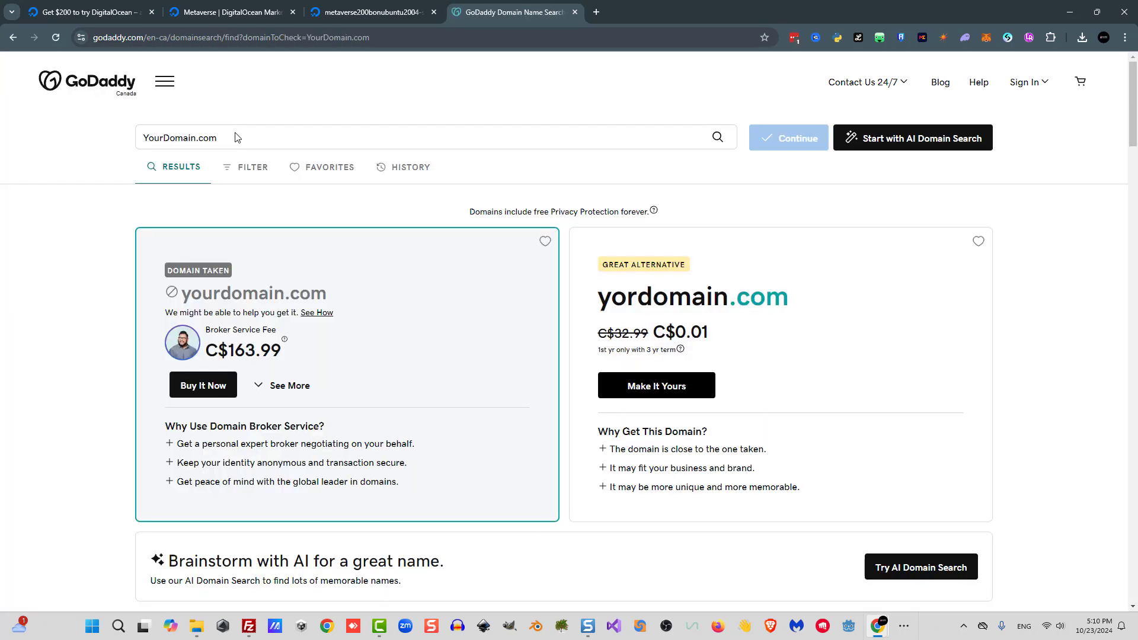
# Replace the domain search with artplanet.ca and run it.
pyautogui.click(240, 134)
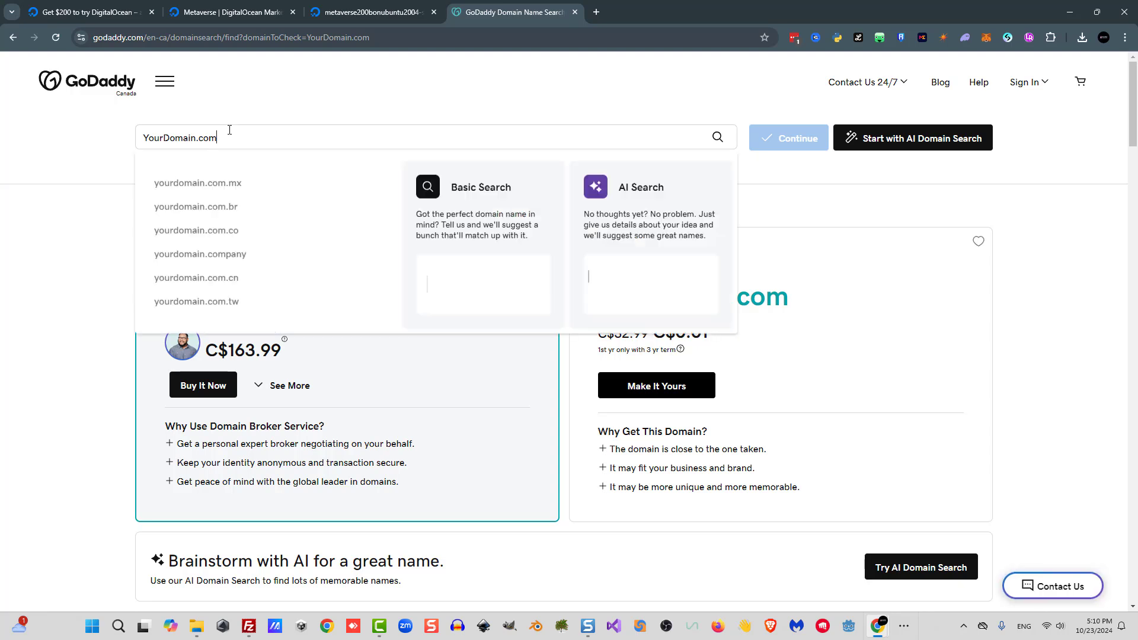
pyautogui.hotkey('ctrl', 'a')
pyautogui.write('artplanet.ca')
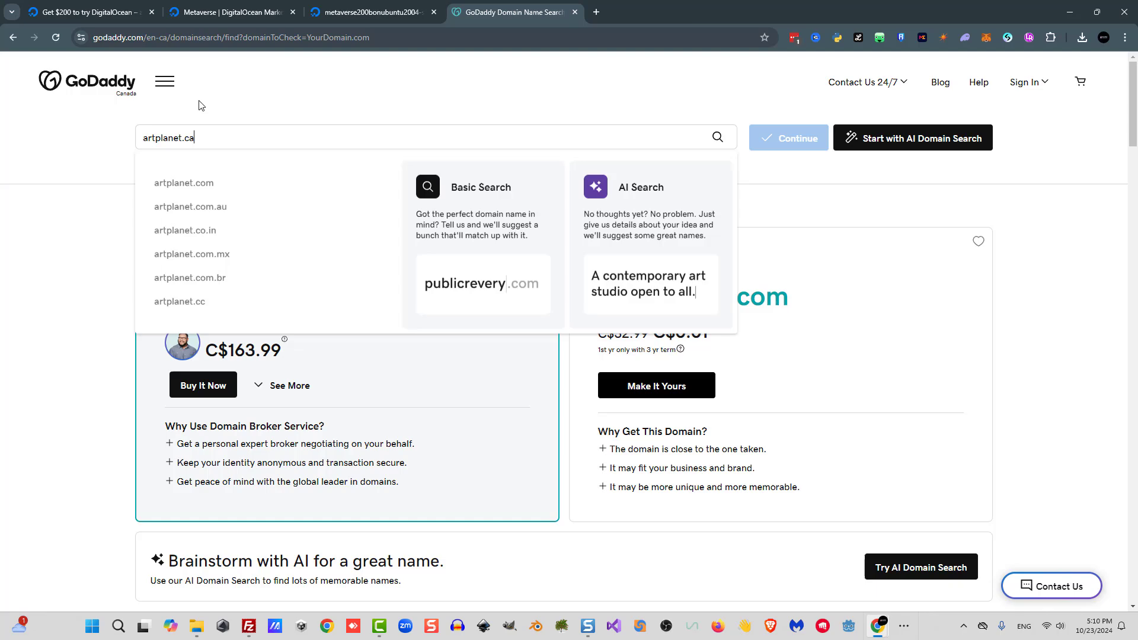
pyautogui.press('Return')
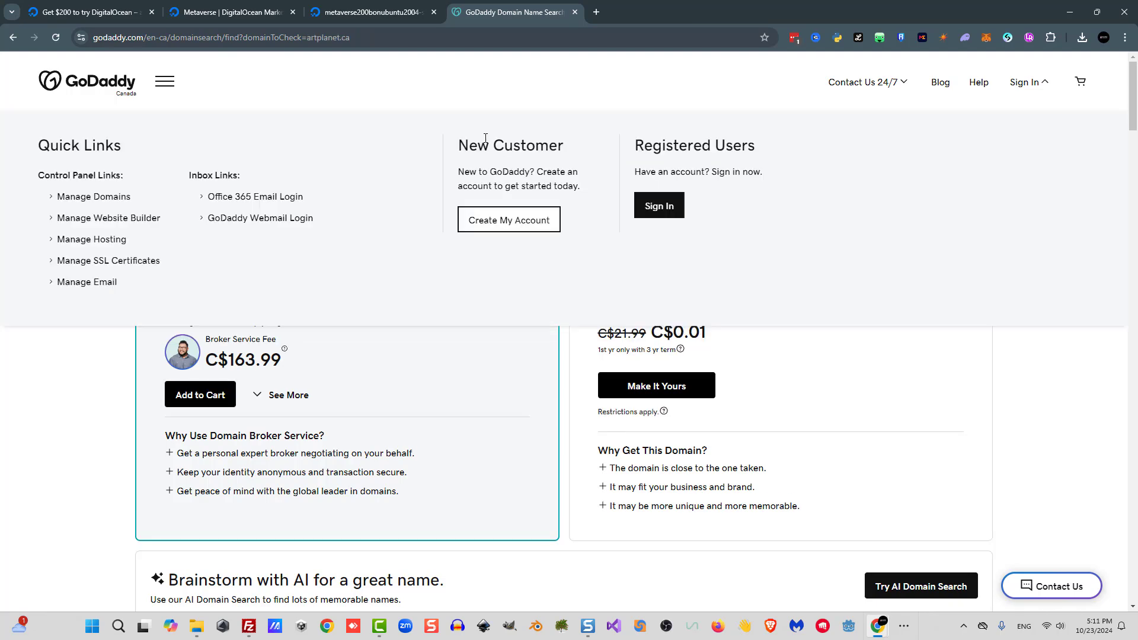
# Sign in to GoDaddy and open the artplanet.ca domain from the Domain Portfolio.
pyautogui.click(654, 206)
pyautogui.click(239, 72)
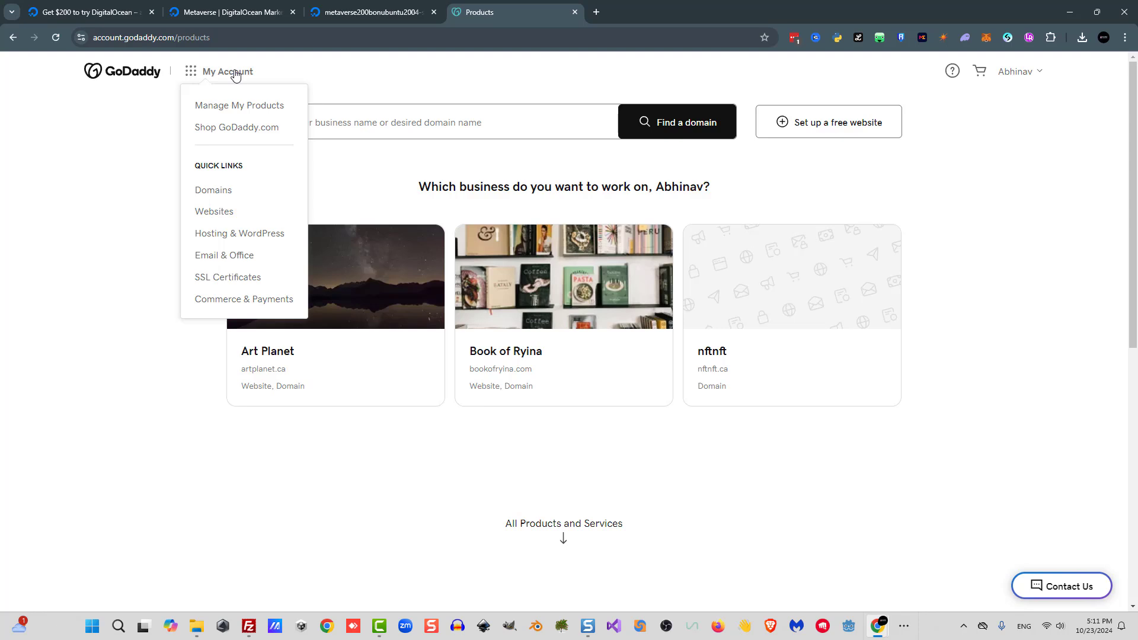
pyautogui.click(213, 190)
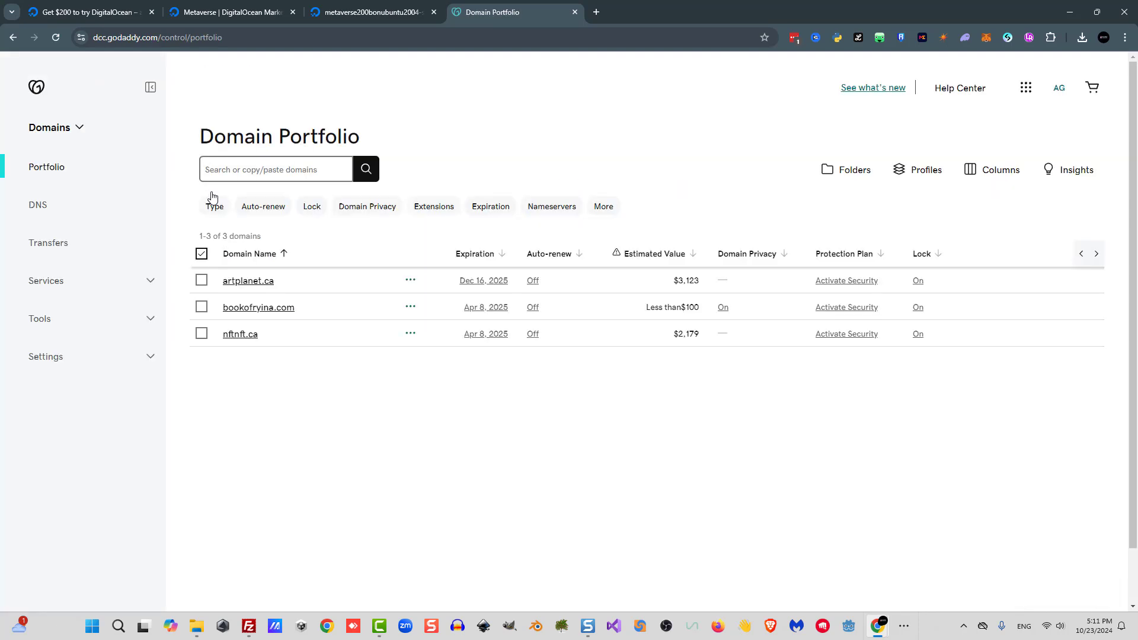
pyautogui.click(261, 283)
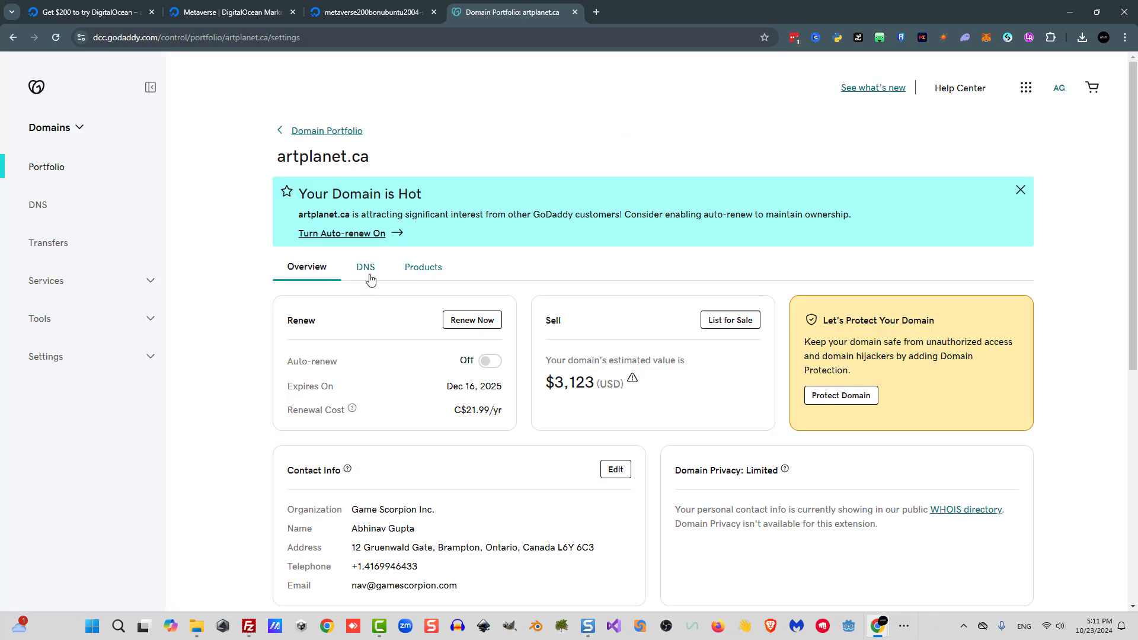
# Add an A record named metaverse with value 138.197.6.143 to the artplanet.ca DNS records and save it.
pyautogui.click(365, 273)
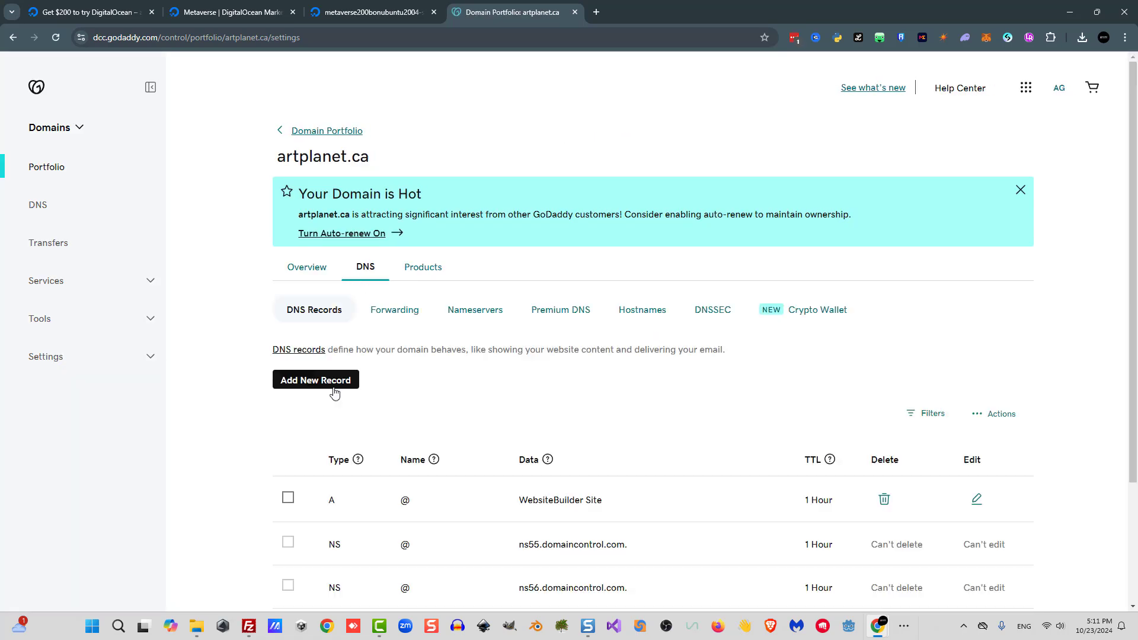
pyautogui.click(334, 381)
pyautogui.click(340, 462)
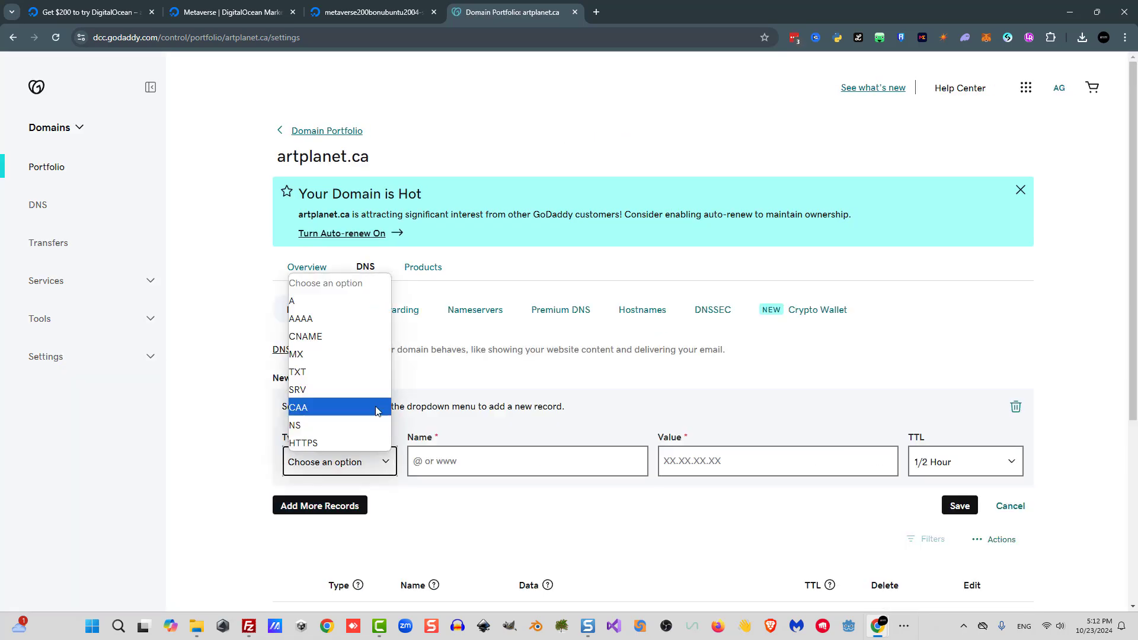
pyautogui.click(351, 301)
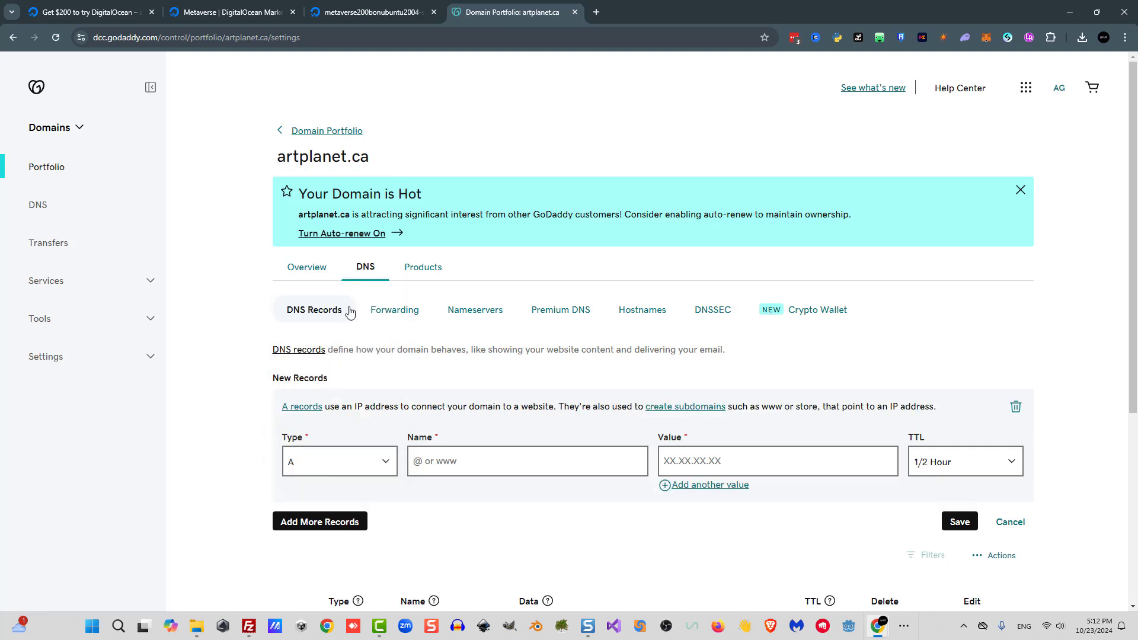
pyautogui.click(470, 461)
pyautogui.write('metaverse')
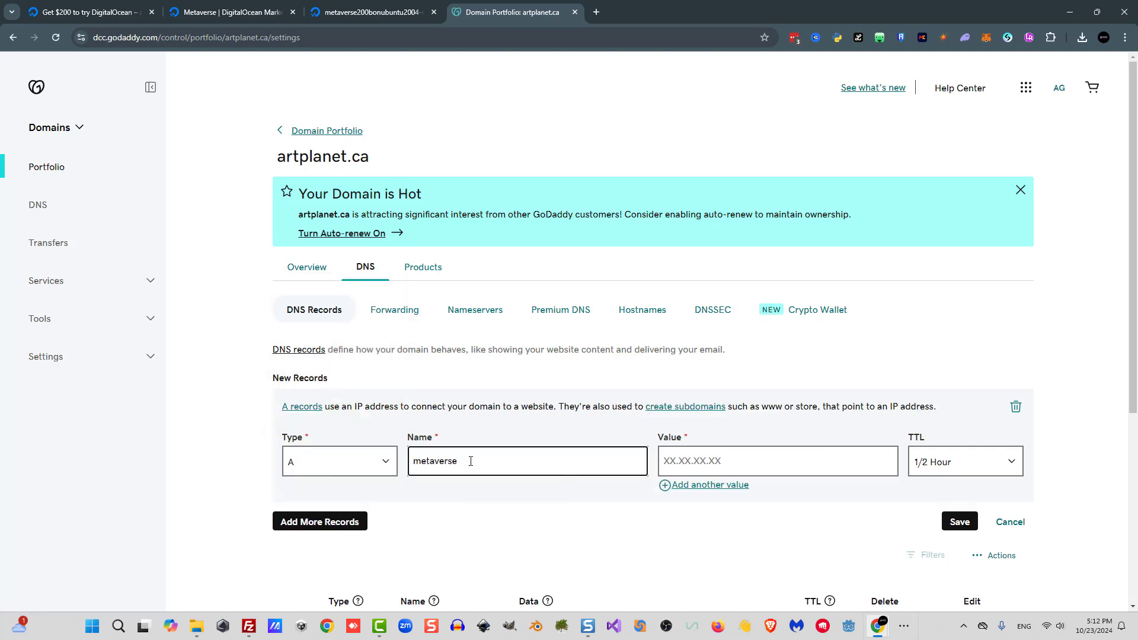
pyautogui.click(729, 461)
pyautogui.hotkey('ctrl', 'v')
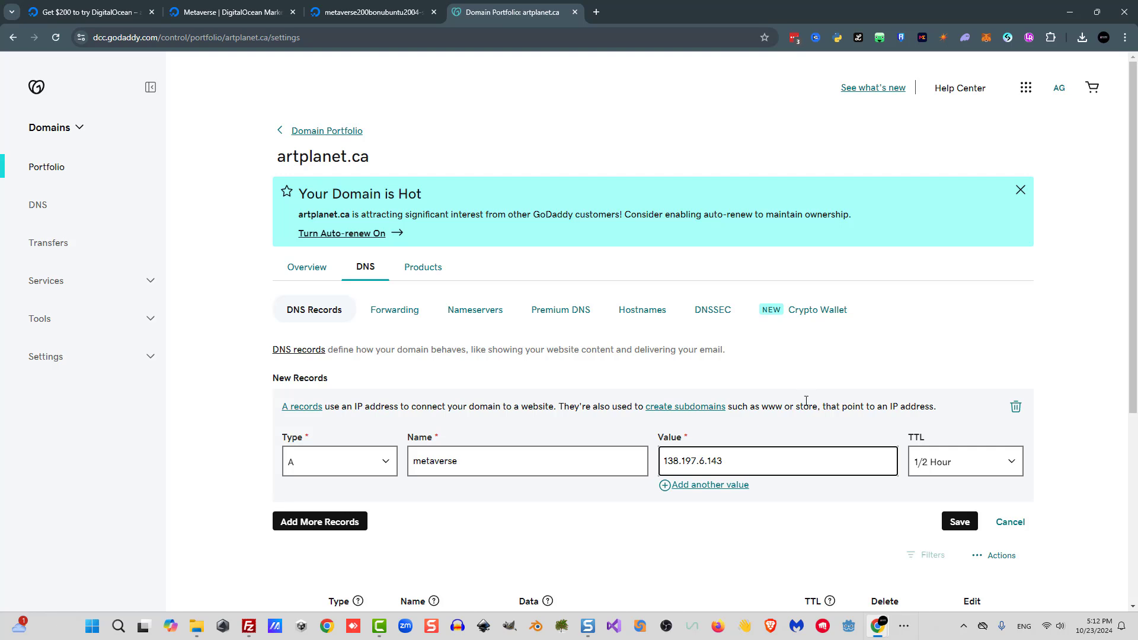
pyautogui.click(957, 527)
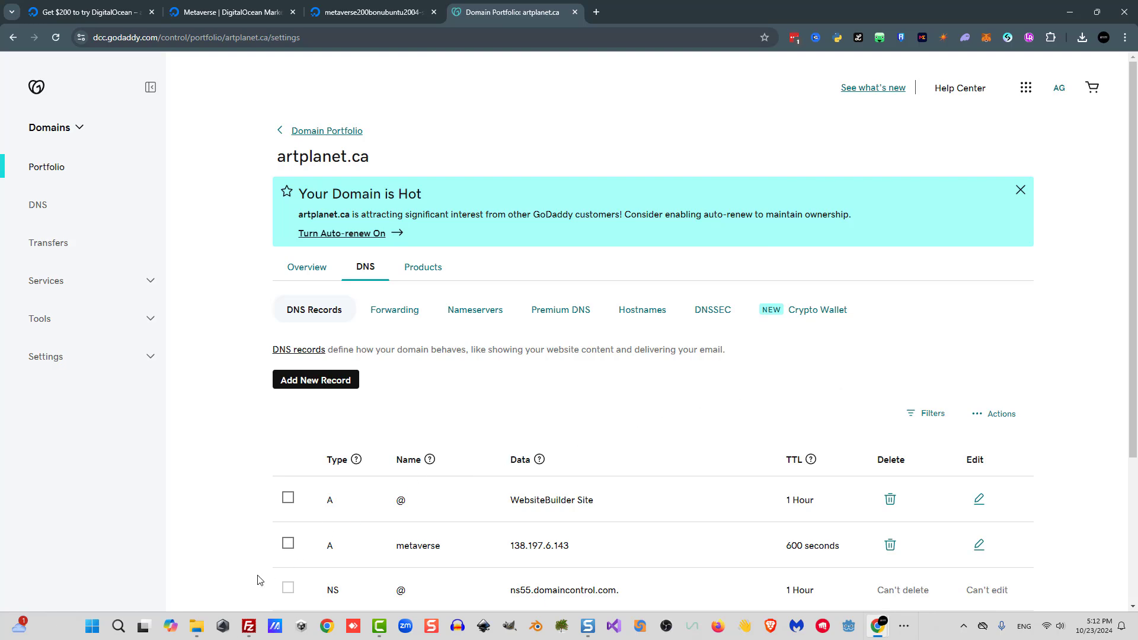
# Switch to FileZilla, dismiss the update notice, and create a new Site Manager entry named MyMetaverse.
pyautogui.click(250, 627)
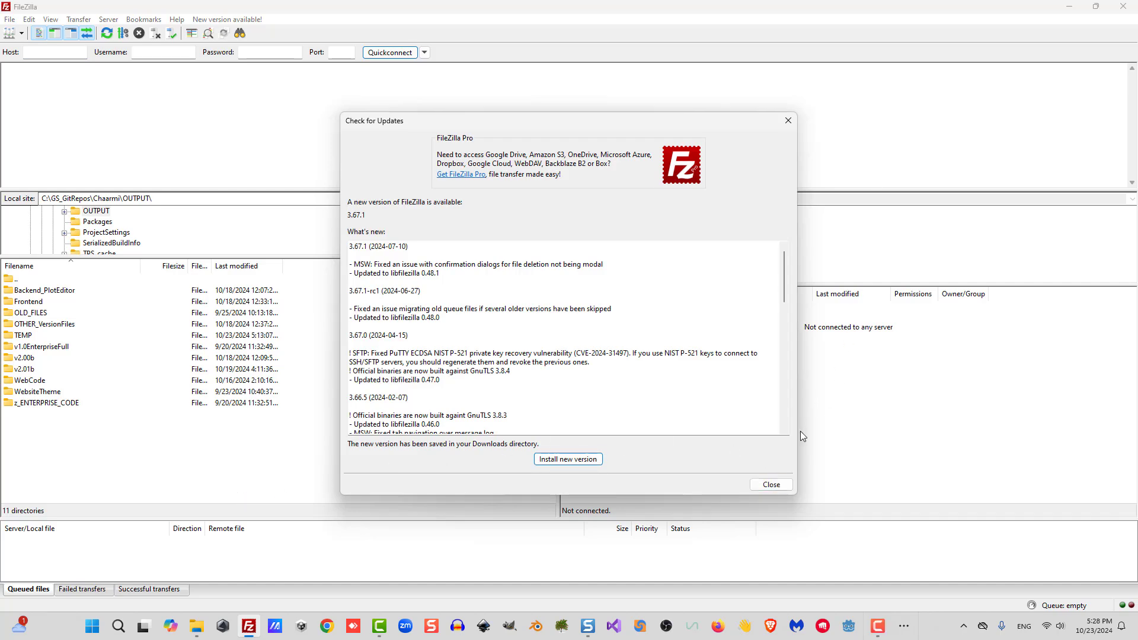
pyautogui.click(771, 485)
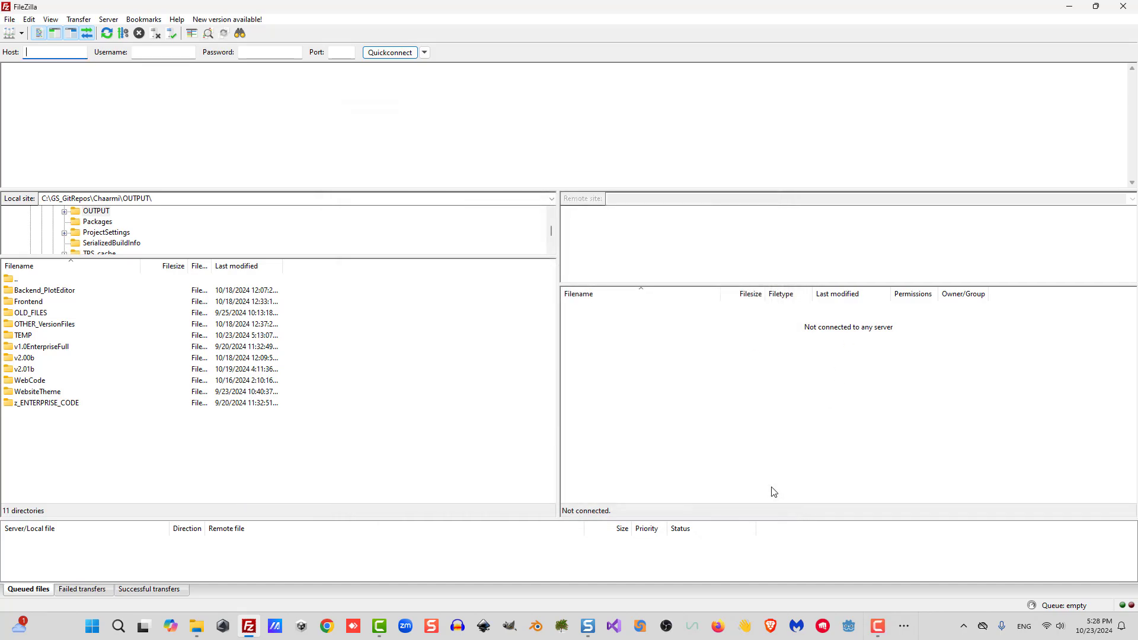
pyautogui.click(10, 19)
pyautogui.click(22, 36)
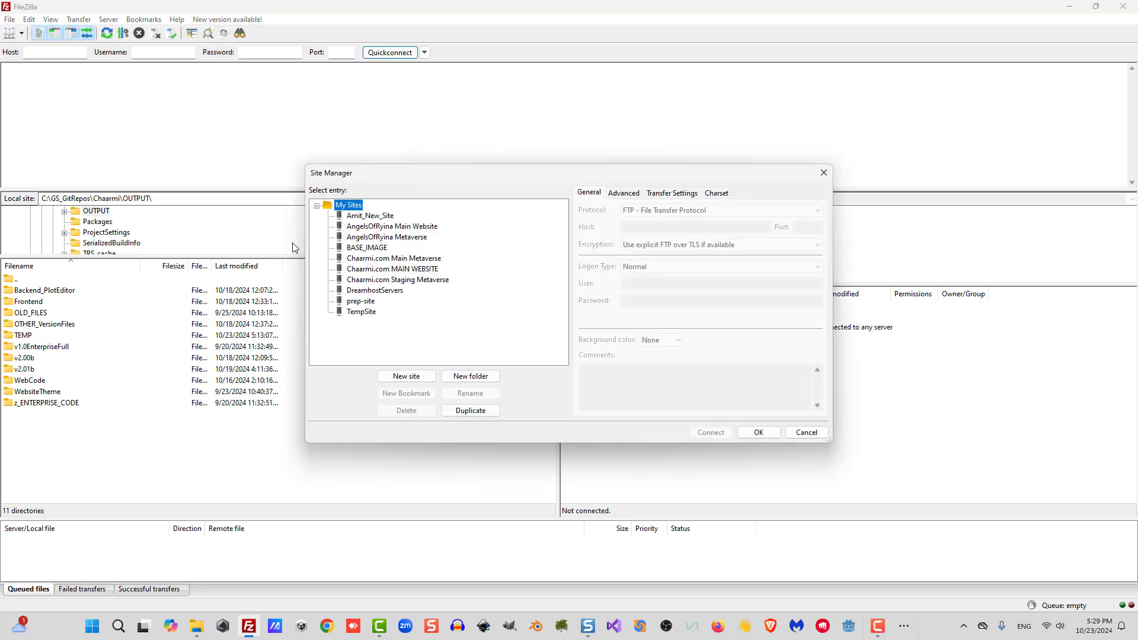
pyautogui.click(407, 376)
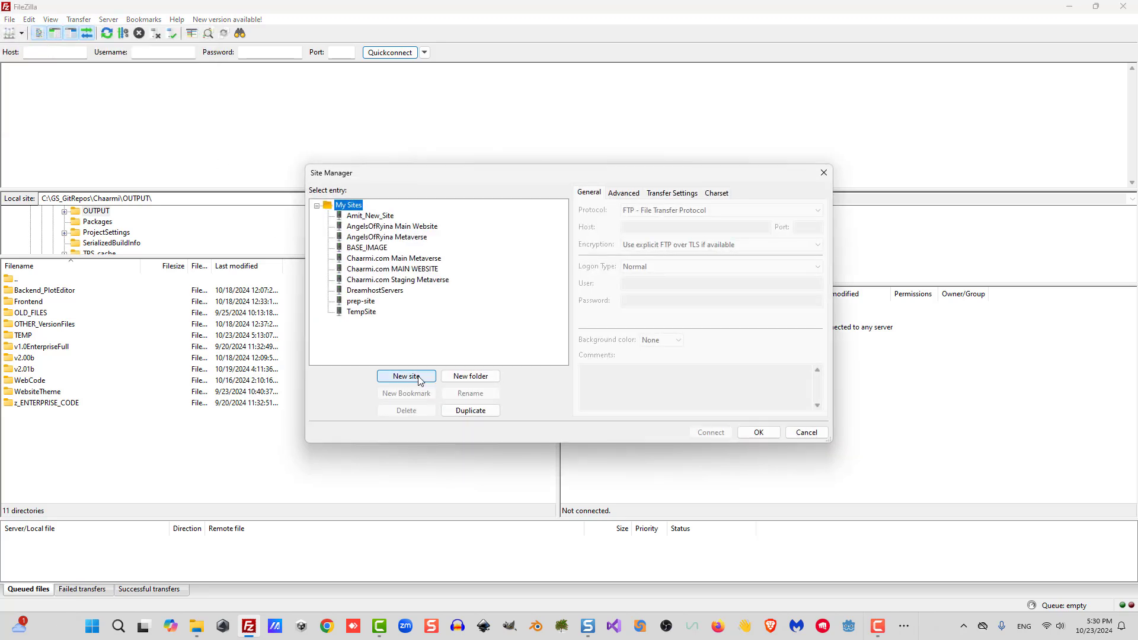
pyautogui.write('MyMetaverse')
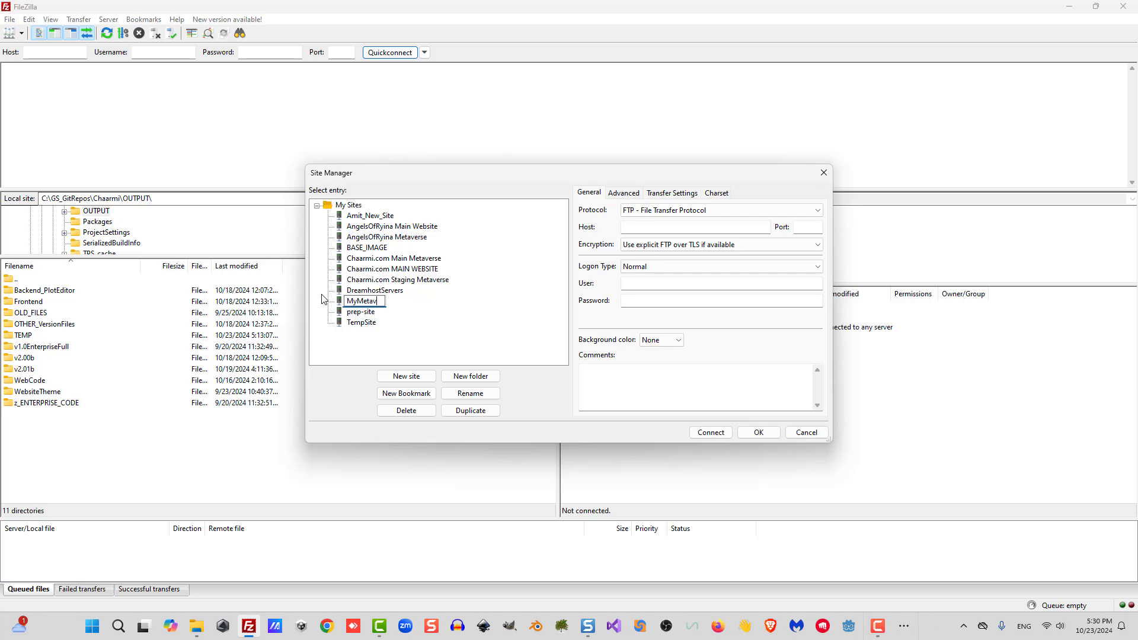
pyautogui.press('Return')
# Configure MyMetaverse with SFTP protocol, host 138.197.6.143, user root and the server password, then save it.
pyautogui.click(661, 211)
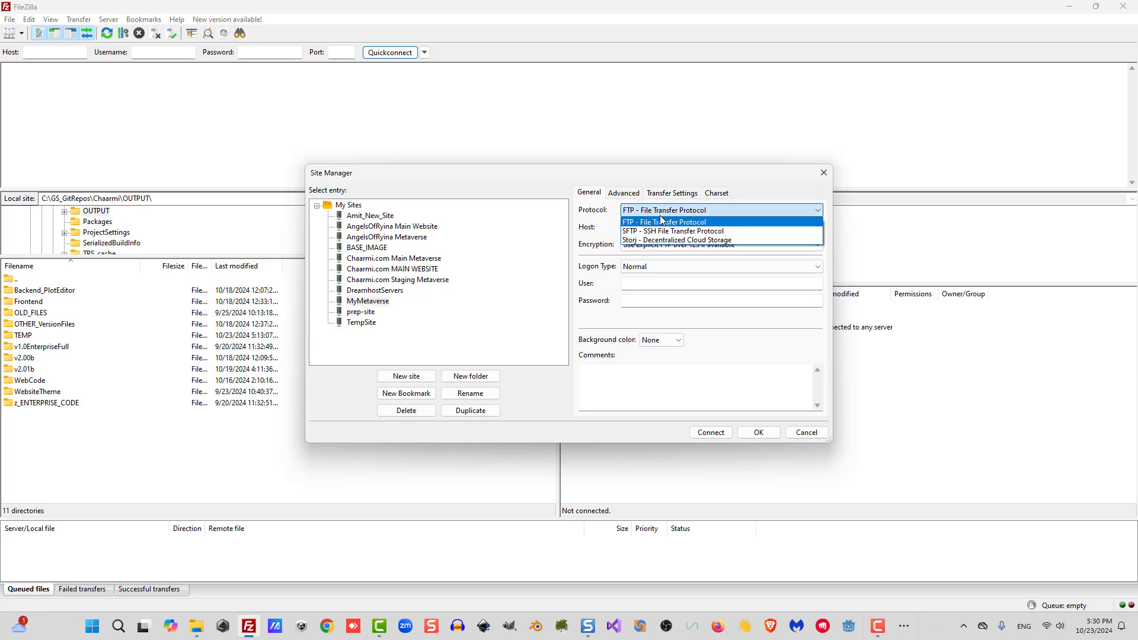
pyautogui.click(658, 227)
pyautogui.click(667, 227)
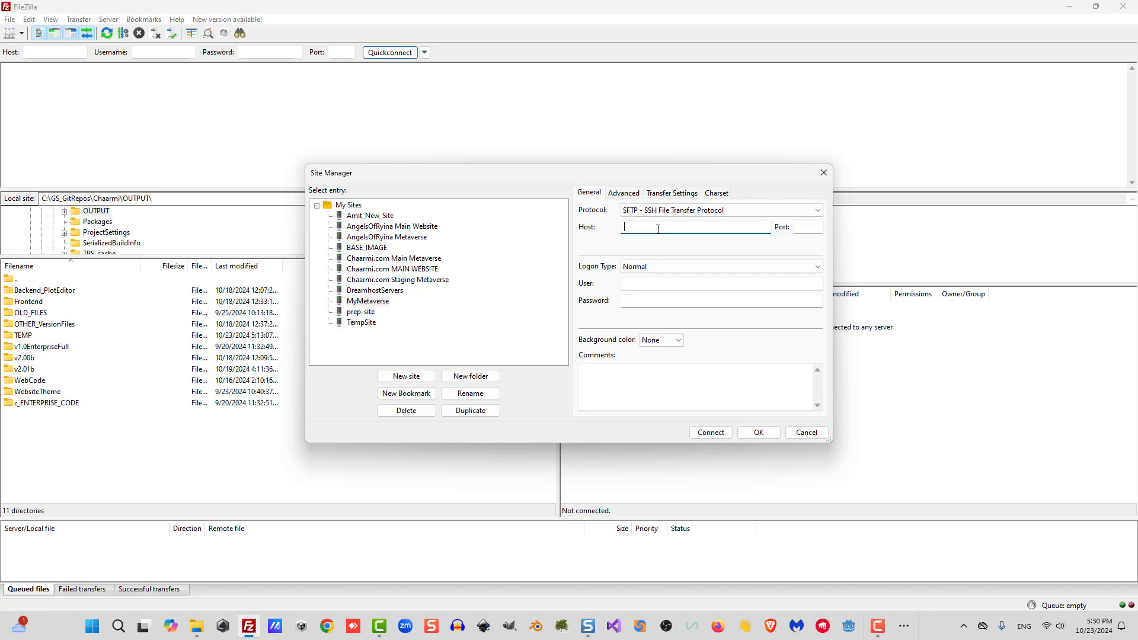
pyautogui.write('138.197.6.143')
pyautogui.click(634, 287)
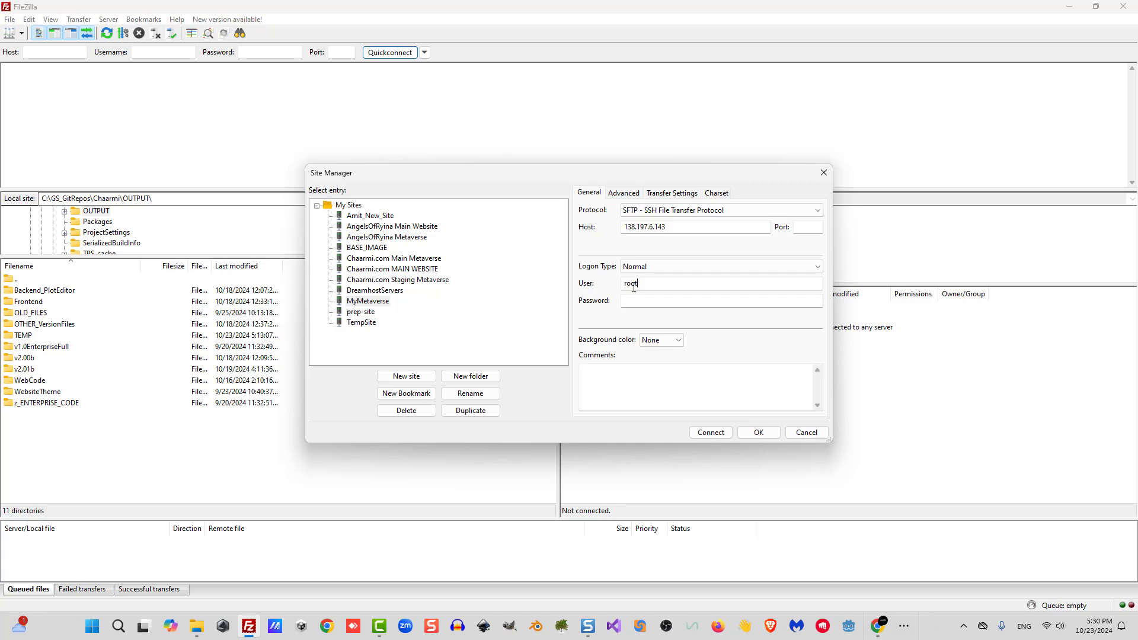
pyautogui.click(641, 303)
pyautogui.click(759, 433)
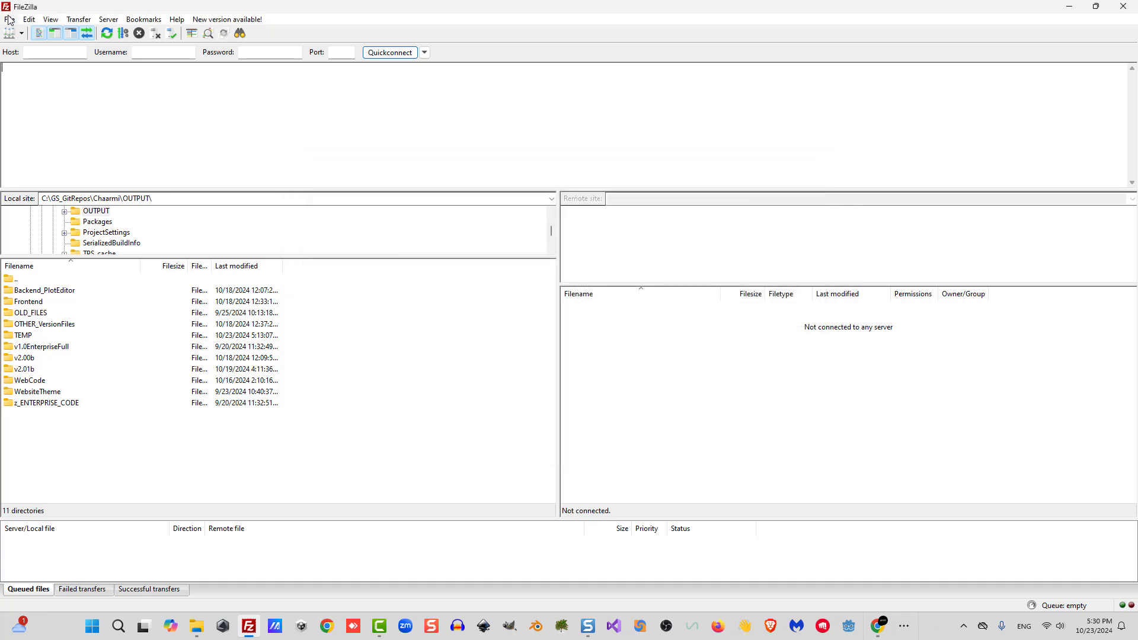
# Connect to the MyMetaverse site and trust the server's unknown host key.
pyautogui.click(9, 19)
pyautogui.click(36, 33)
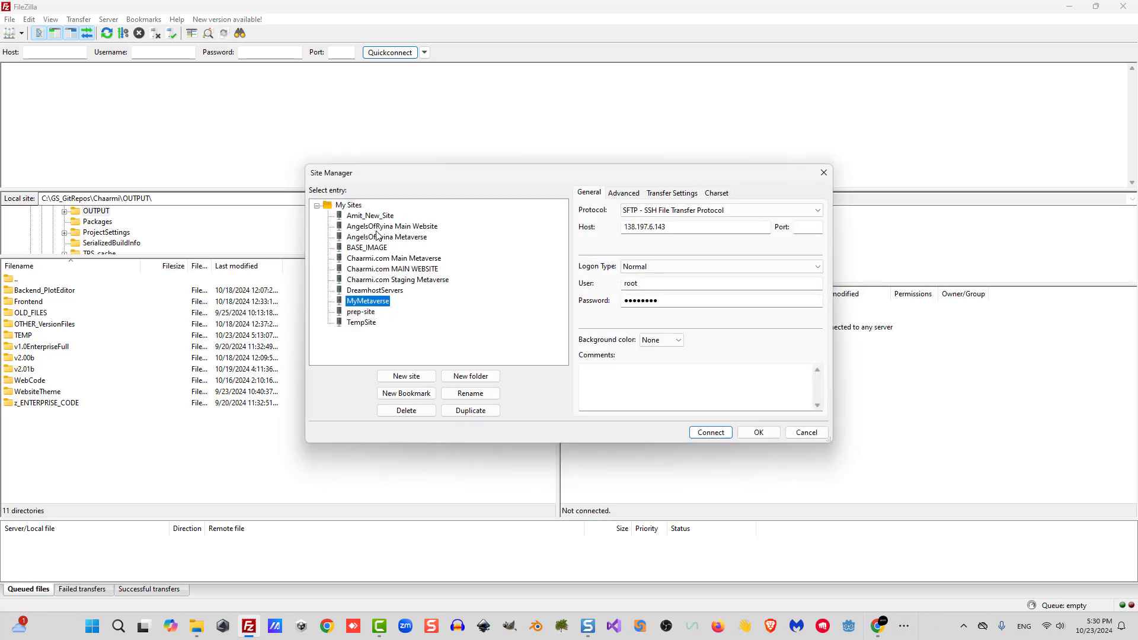
pyautogui.click(710, 432)
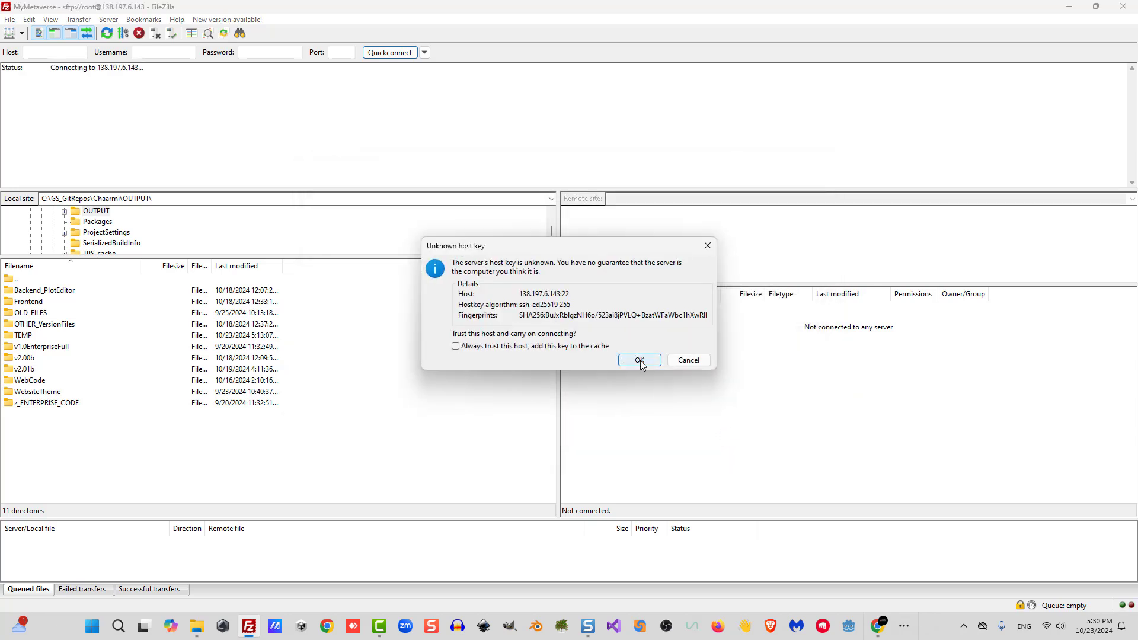
pyautogui.click(640, 360)
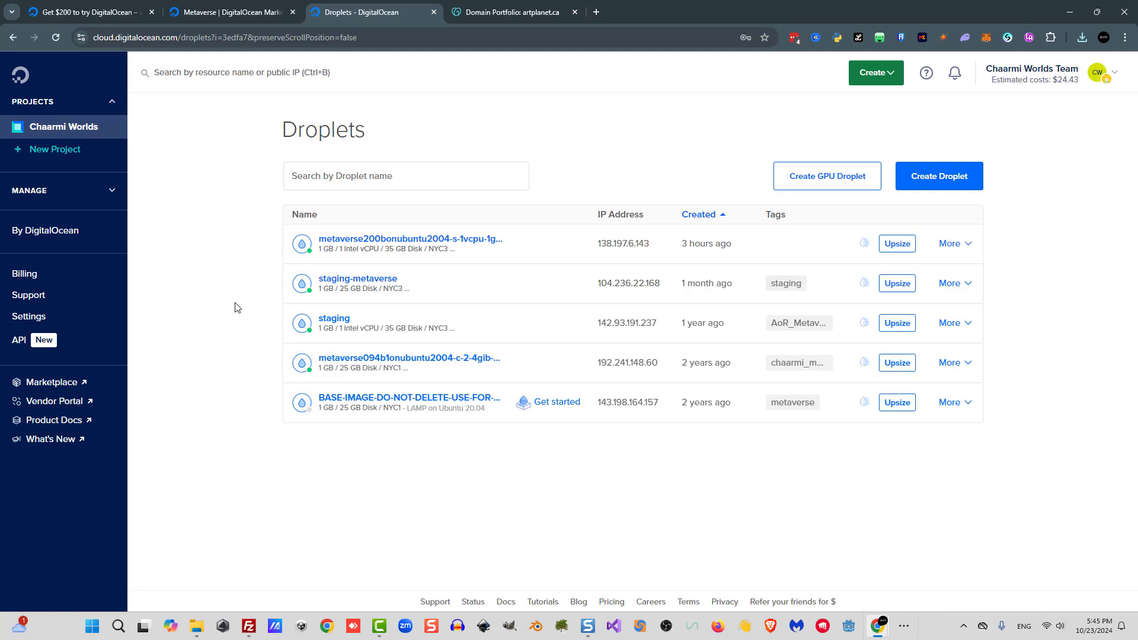
# Open the metaverse Droplet's web console and ping metaverse.artplanet.ca, then stop the ping.
pyautogui.click(380, 240)
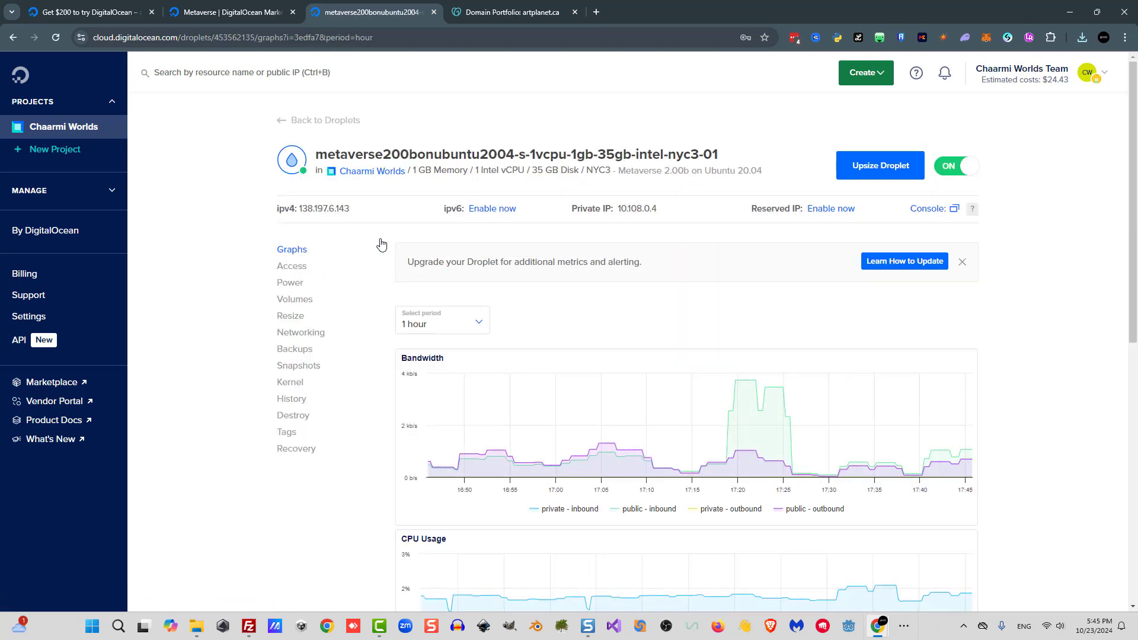
pyautogui.click(928, 219)
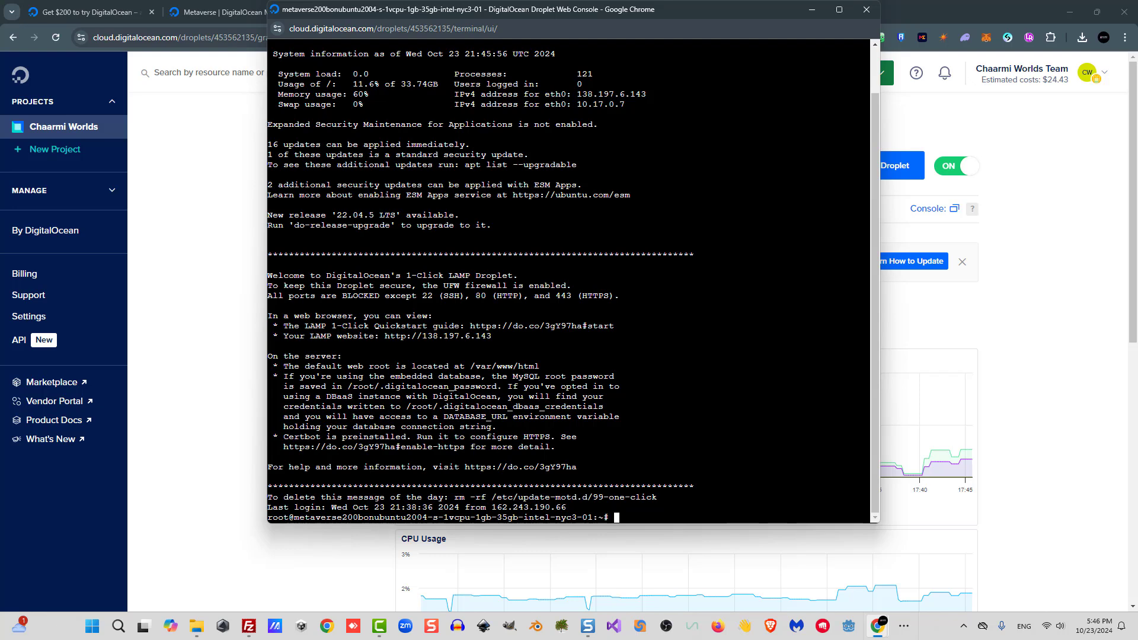
pyautogui.write('ping metaverse.artplanet.ca')
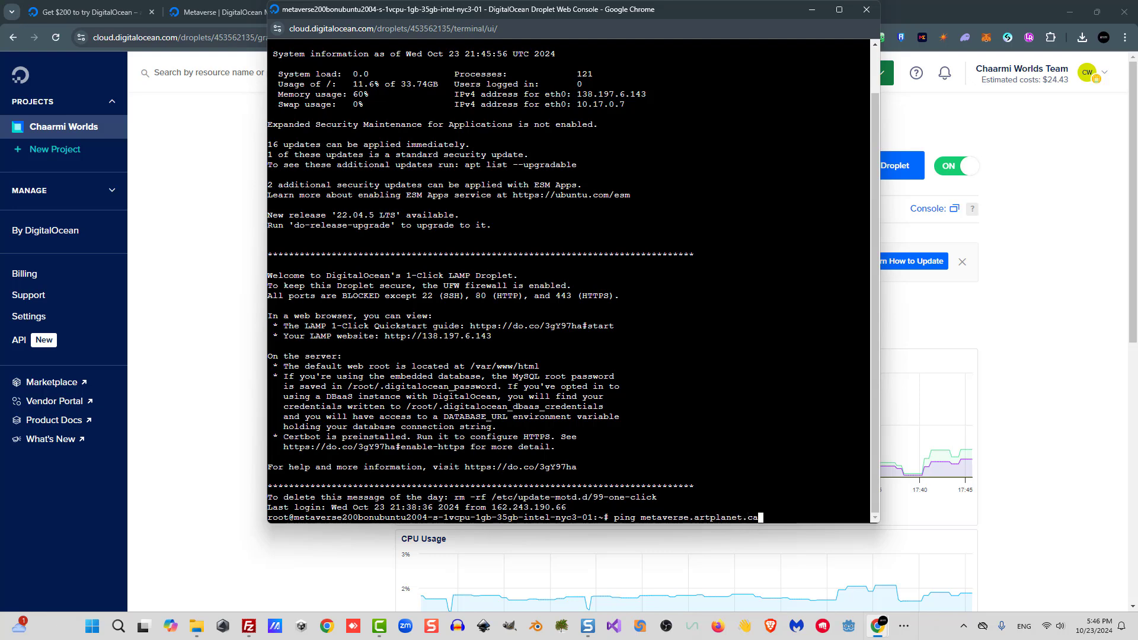
pyautogui.press('Return')
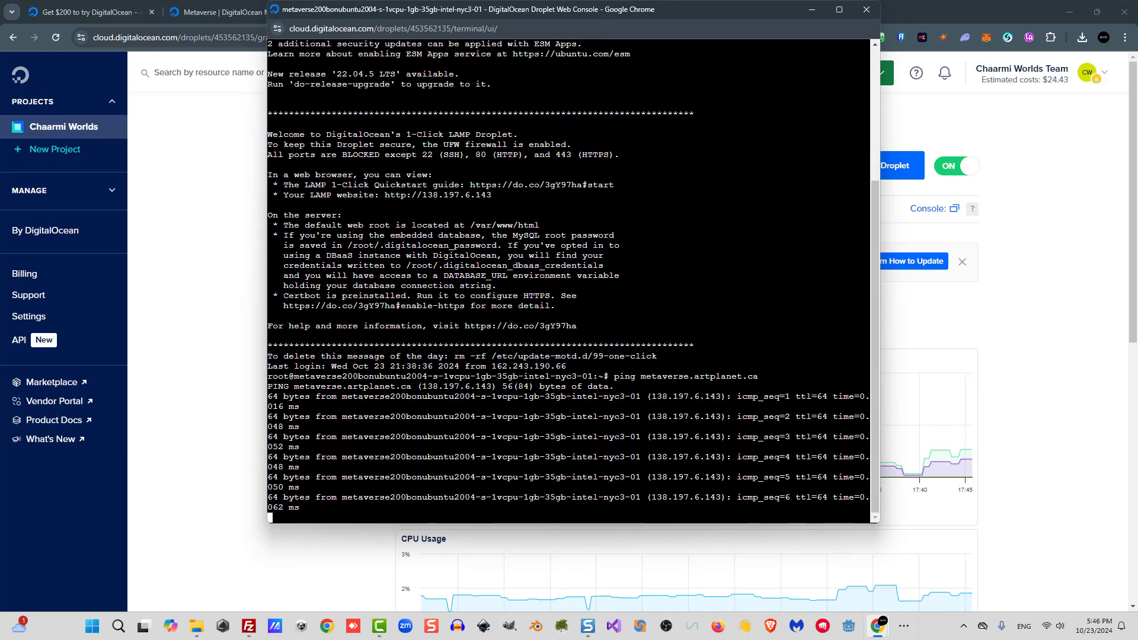
pyautogui.hotkey('ctrl', 'c')
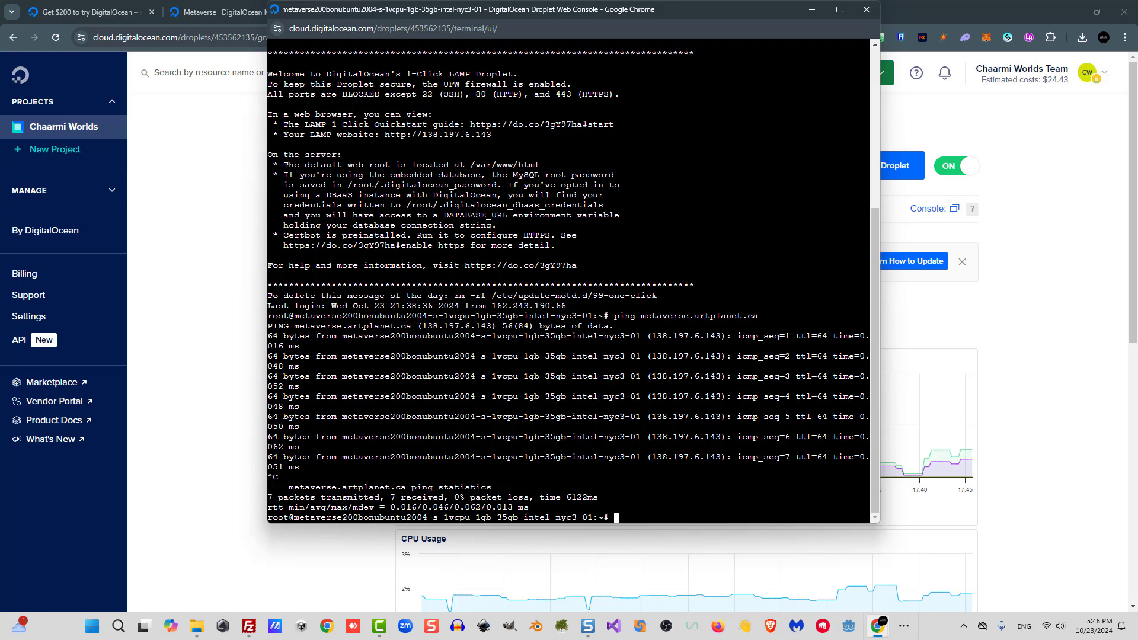
# Move up to the root directory and run sudo ./setup-ssl.sh.
pyautogui.write('cd ..')
pyautogui.press('Return')
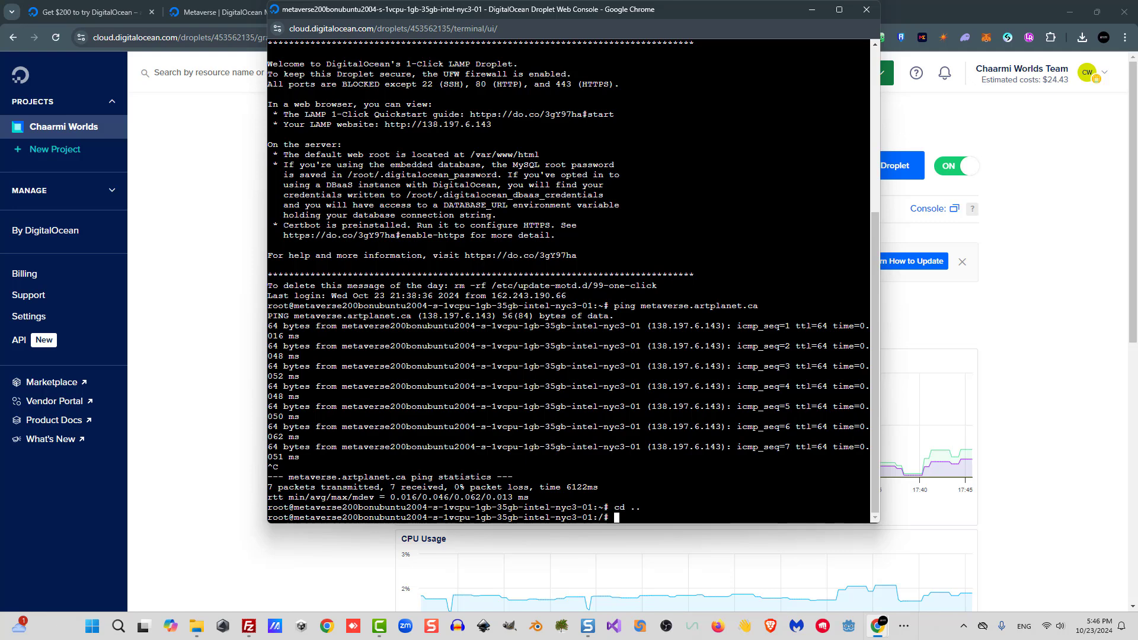
pyautogui.write('sudo ./setup-ssl.sh')
pyautogui.press('Return')
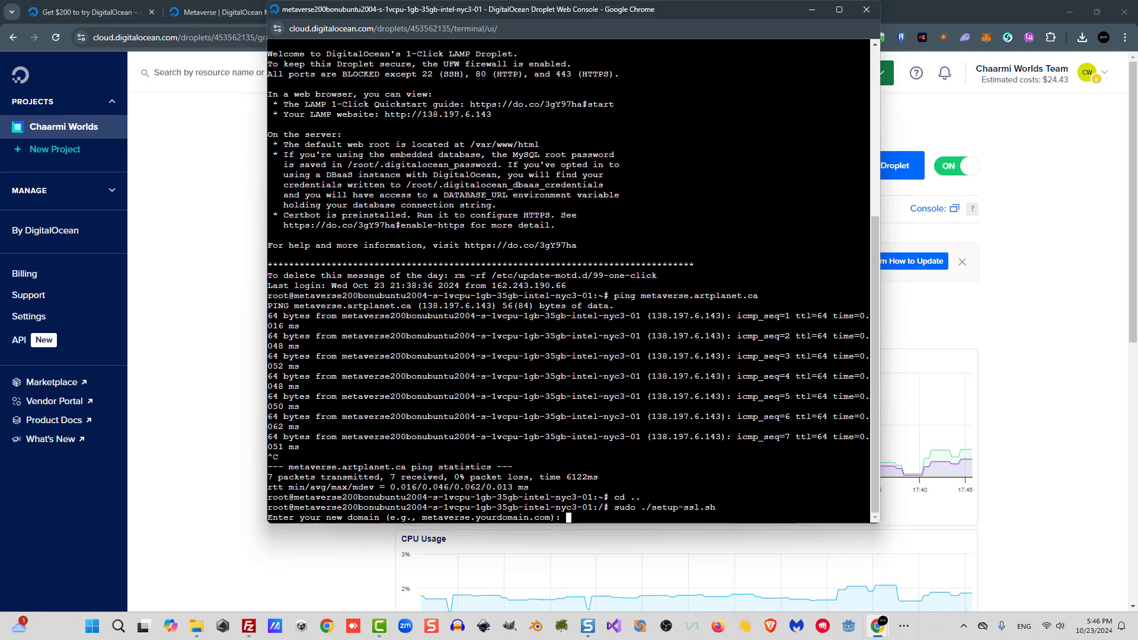
# Enter metaverse.artplanet.ca as the new domain and choose option 2 to redirect HTTP to HTTPS.
pyautogui.write('metaverse')
pyautogui.write('.artp')
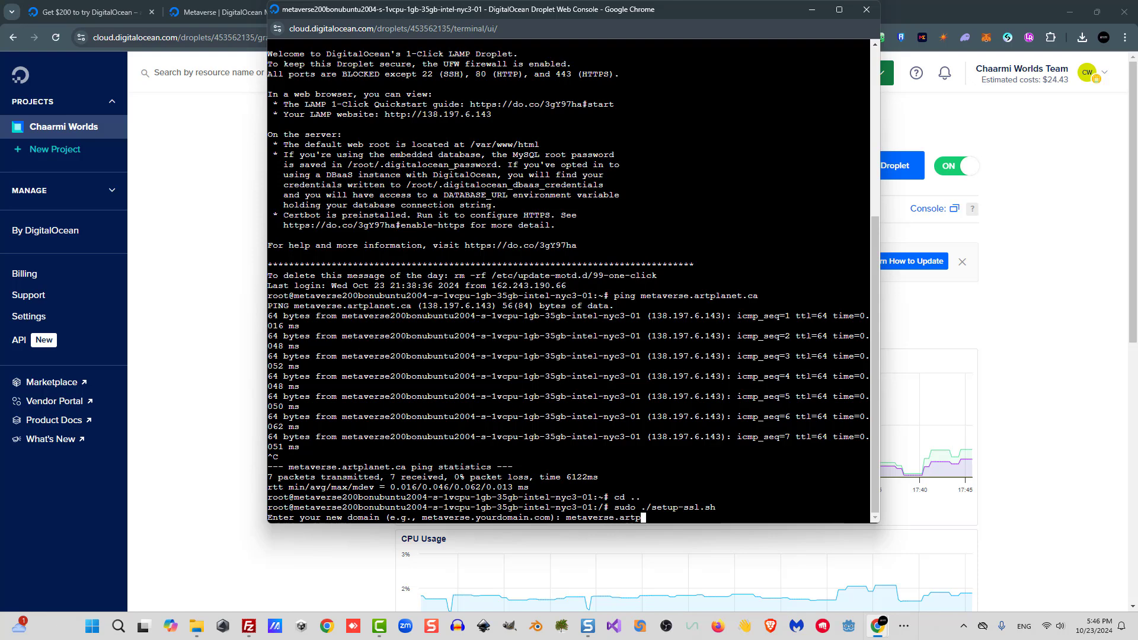
pyautogui.write('lanet.ca')
pyautogui.press('Return')
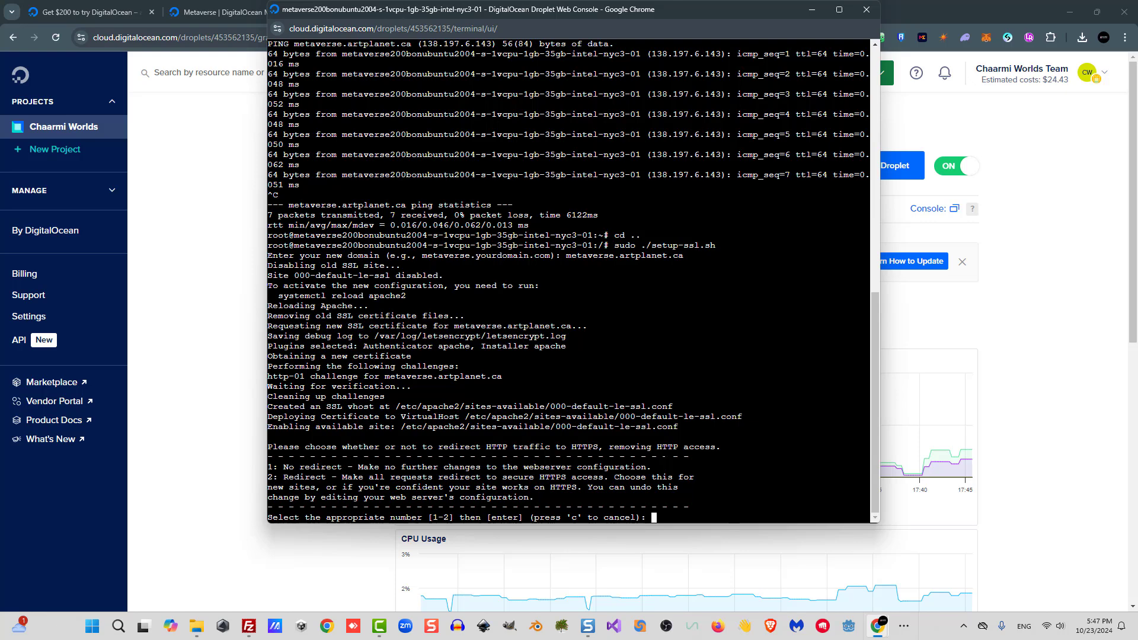
pyautogui.write('2')
pyautogui.press('Return')
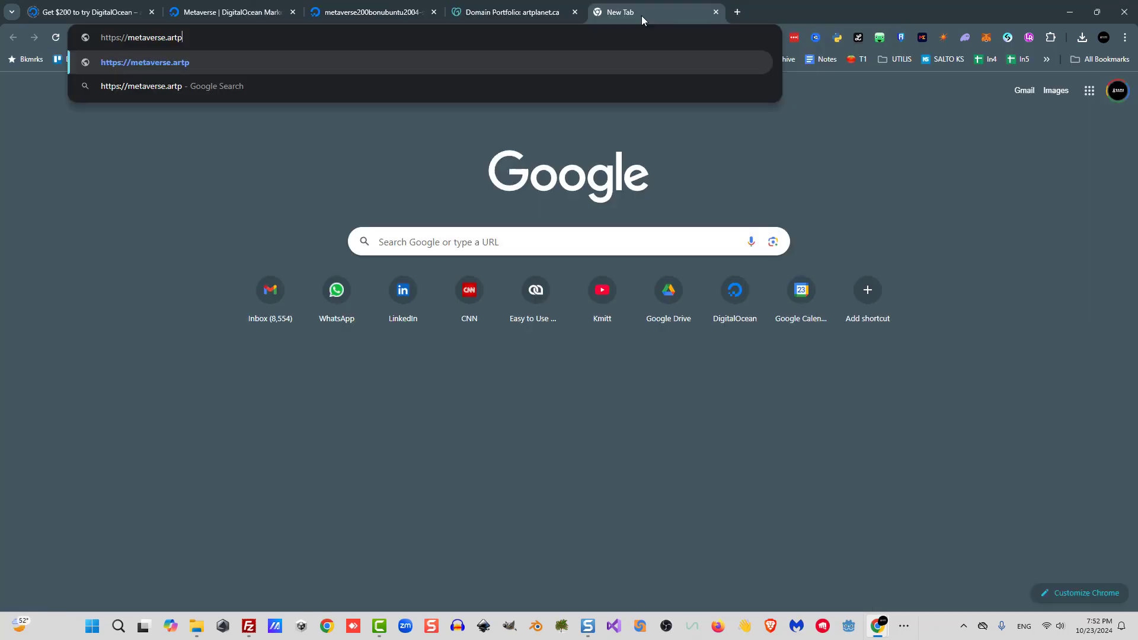
pyautogui.write('lanet.ca')
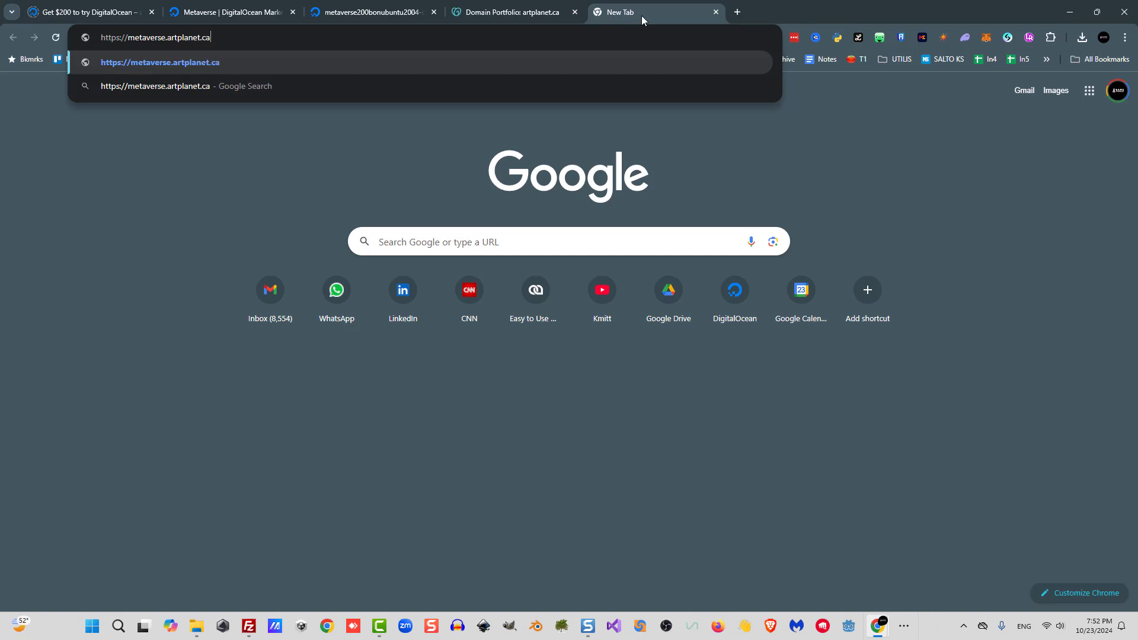
pyautogui.write('/install')
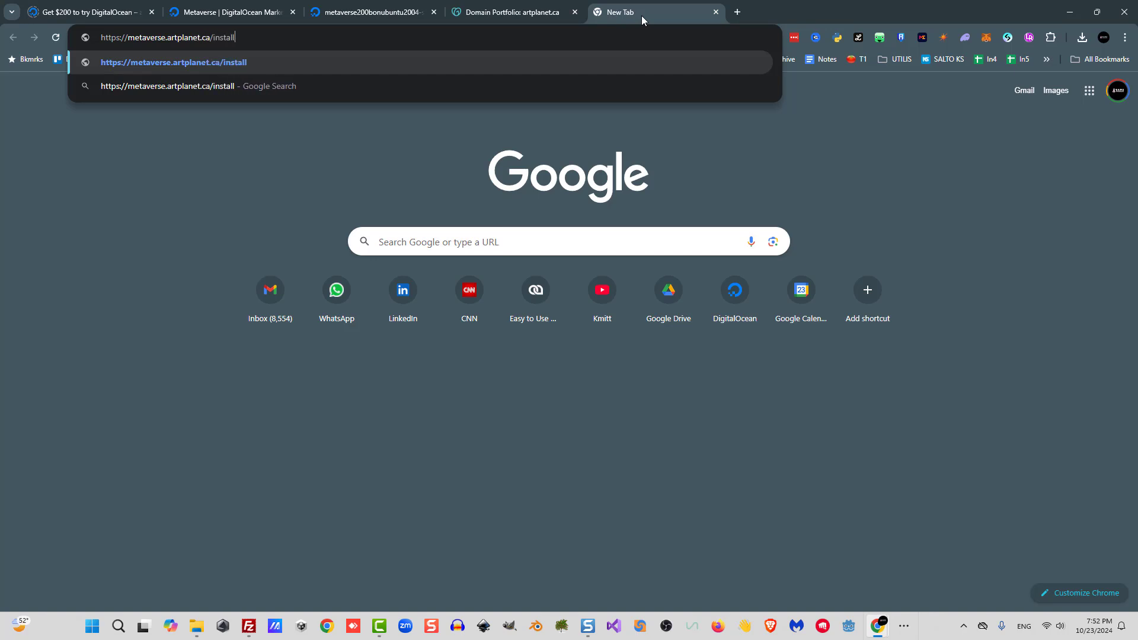
pyautogui.write('.php')
pyautogui.press('Return')
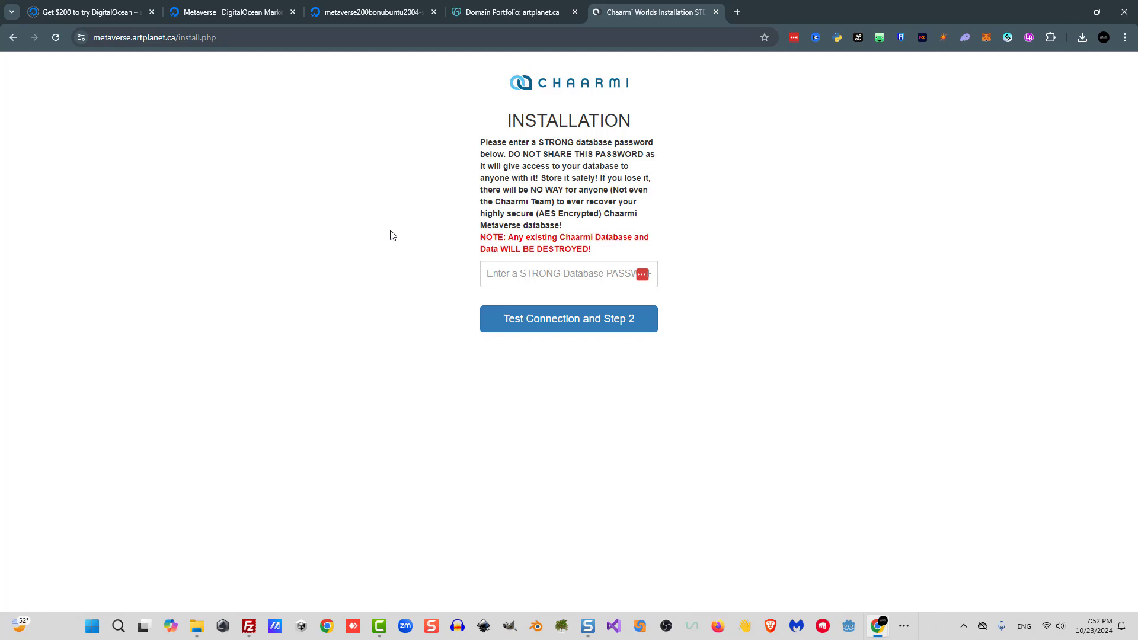
# Enter a strong database password, test the connection to proceed to step 2, and confirm the warning.
pyautogui.click(533, 273)
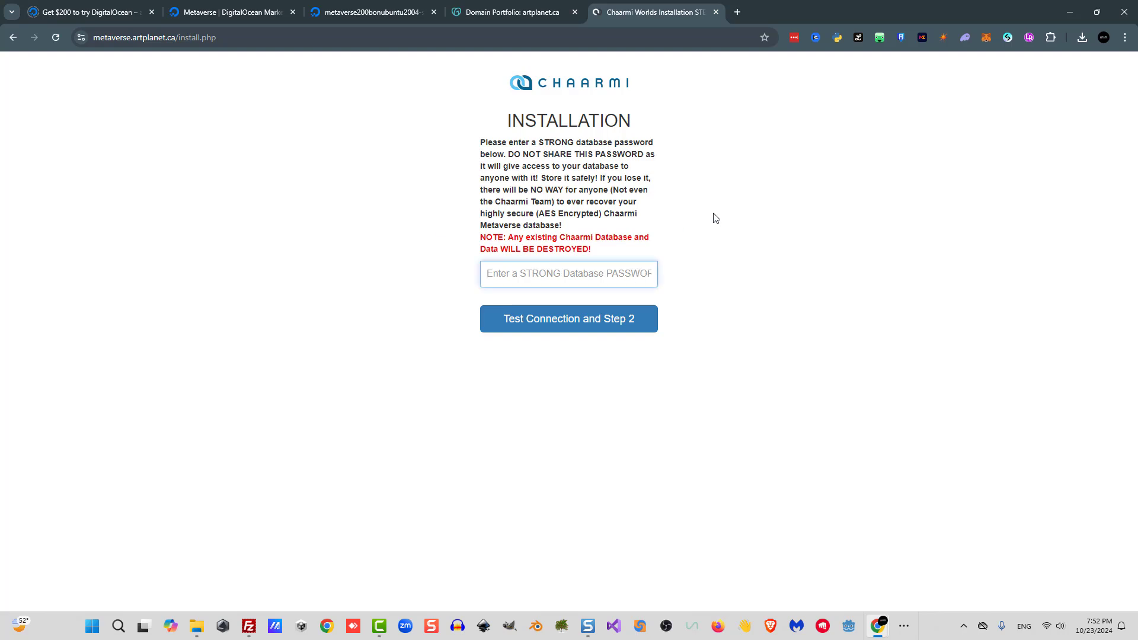
pyautogui.write('********')
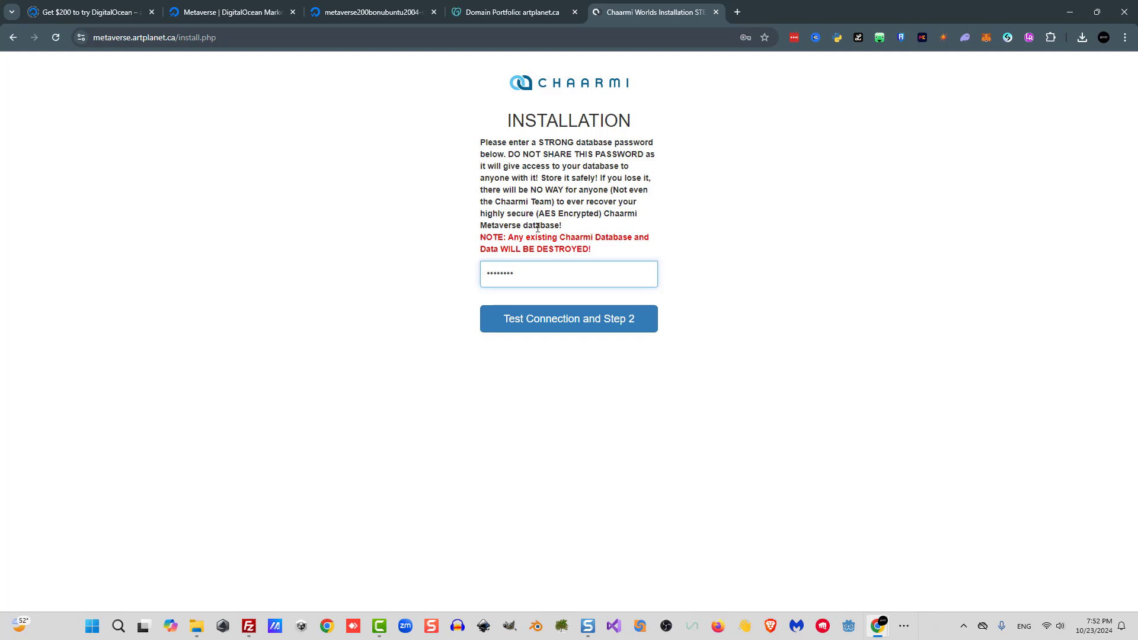
pyautogui.click(570, 328)
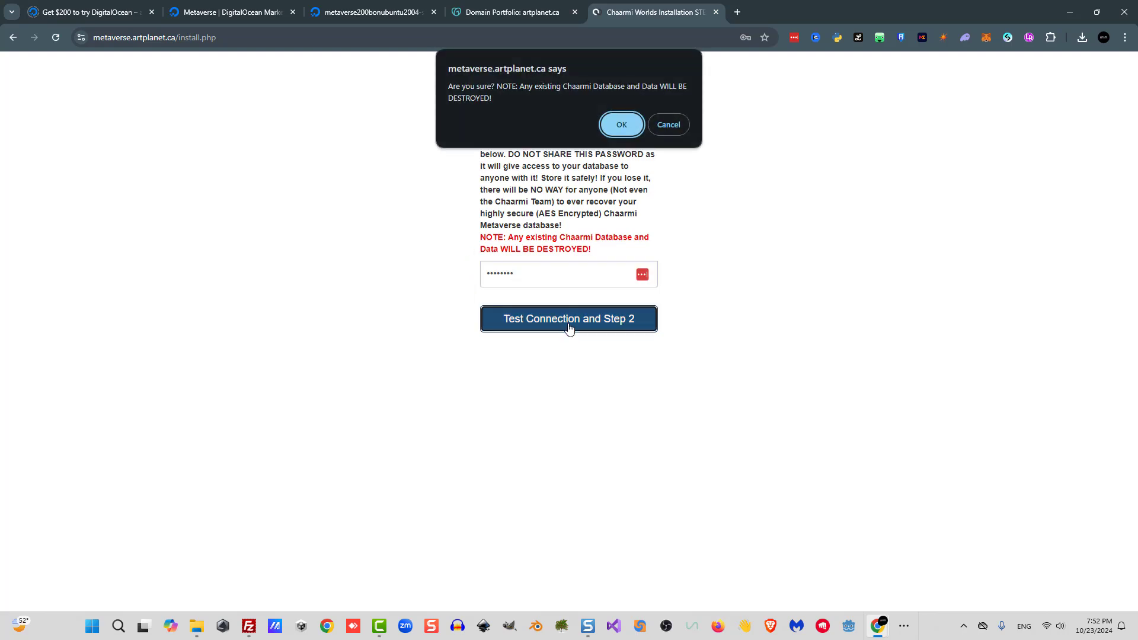
pyautogui.click(621, 125)
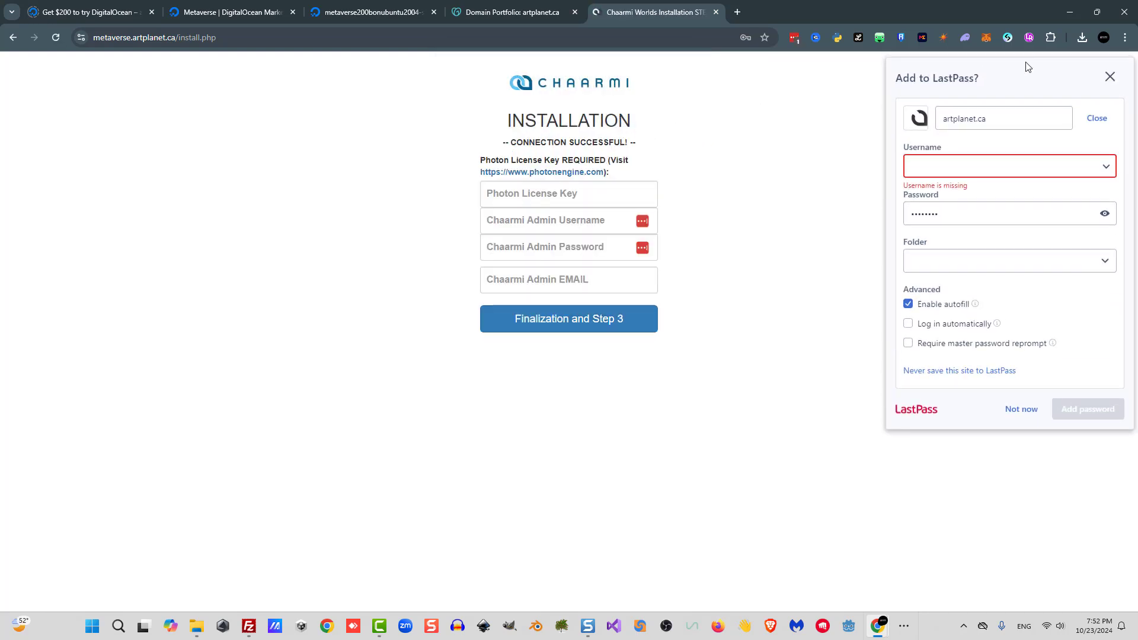
# Dismiss the password-save prompt, open the Photon Engine site and enter youremail@yourdomain in the sign-up form.
pyautogui.click(1110, 75)
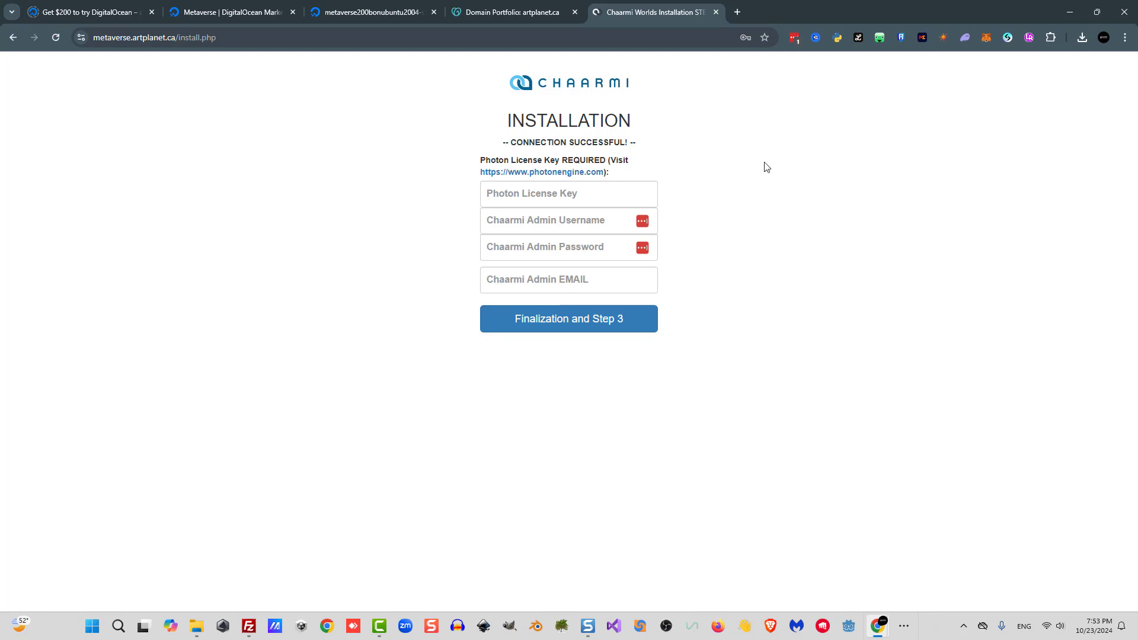
pyautogui.click(562, 172)
pyautogui.write('your')
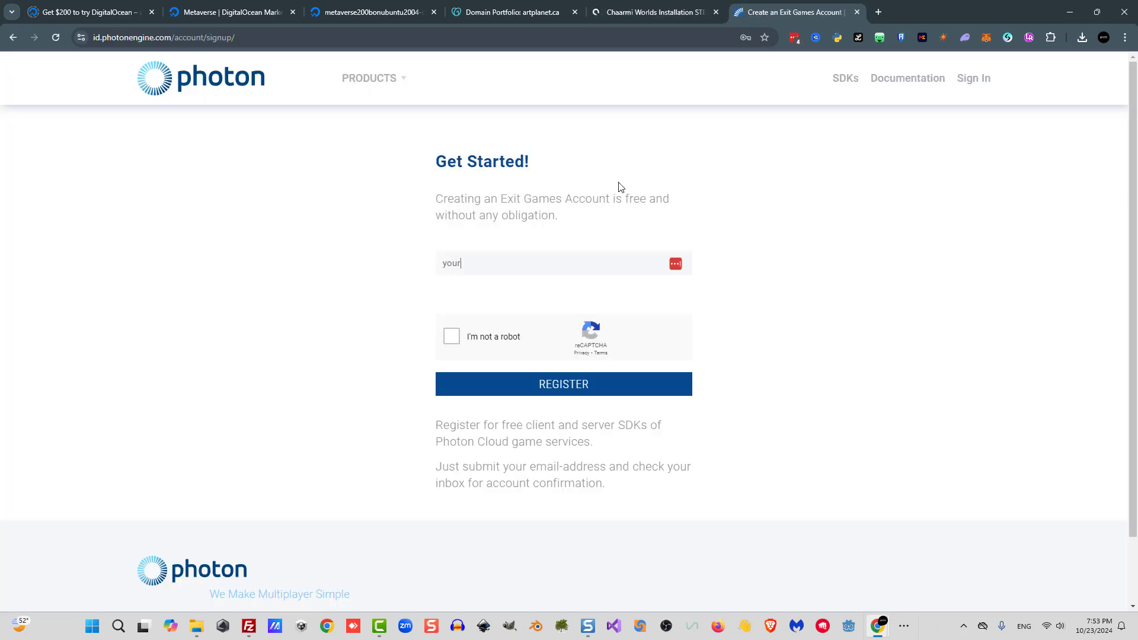
pyautogui.write('email@yourdomain')
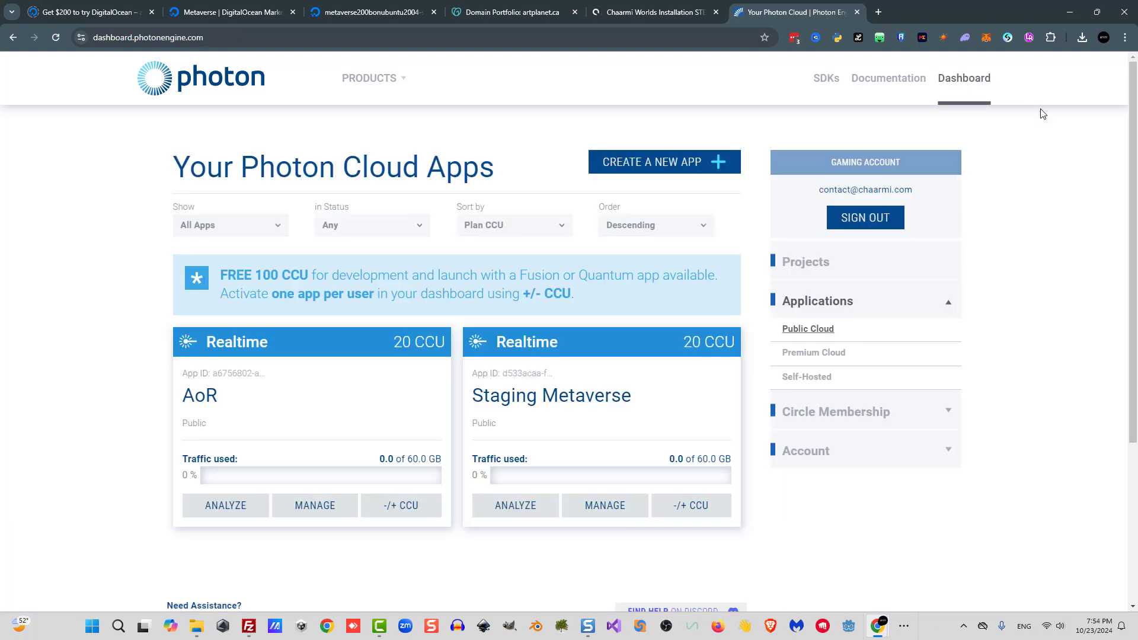
# Create a new Photon app of type Non-Gaming App with the Realtime SDK, named metaverse.
pyautogui.click(667, 169)
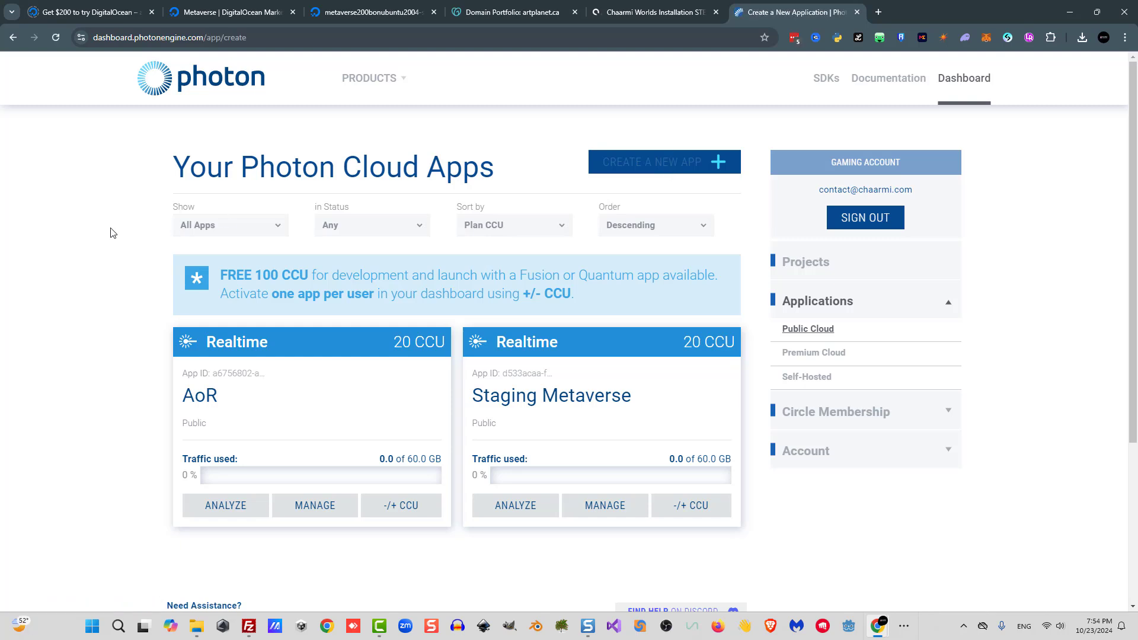
pyautogui.scroll(-3, 118, 243)
pyautogui.click(509, 252)
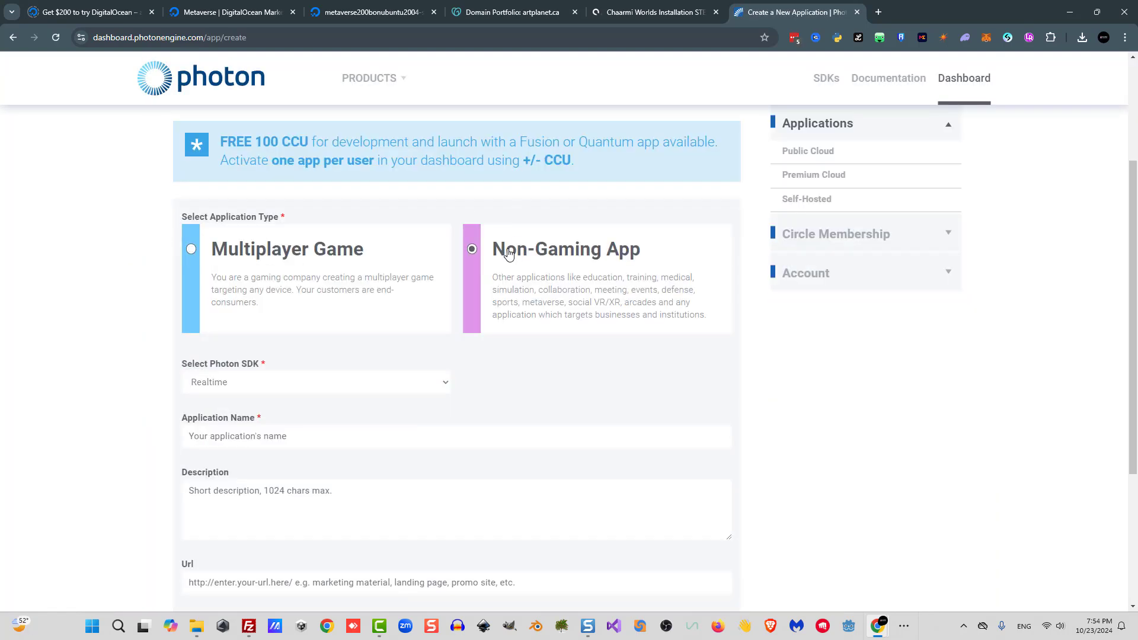
pyautogui.click(316, 385)
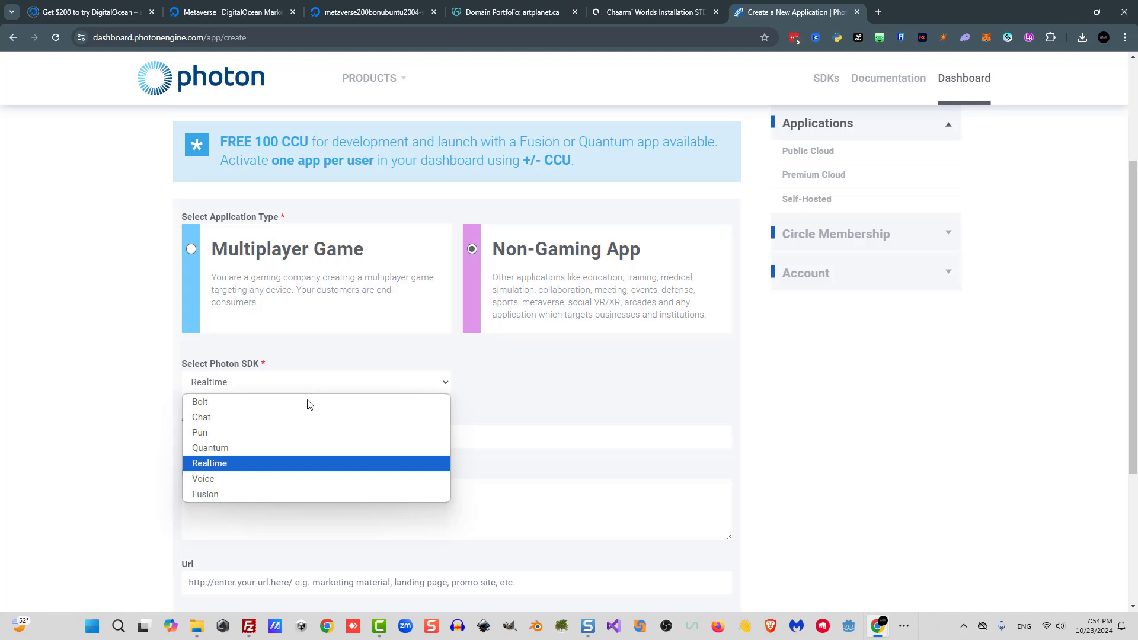
pyautogui.click(282, 468)
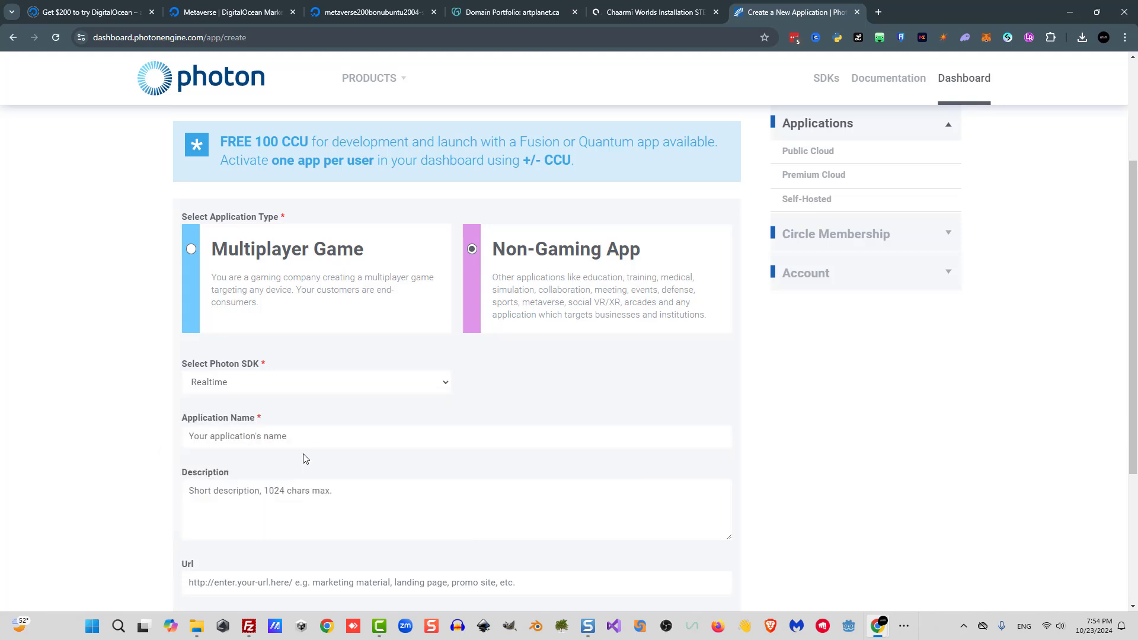
pyautogui.click(435, 432)
pyautogui.scroll(-1, 387, 374)
pyautogui.write('metaverse')
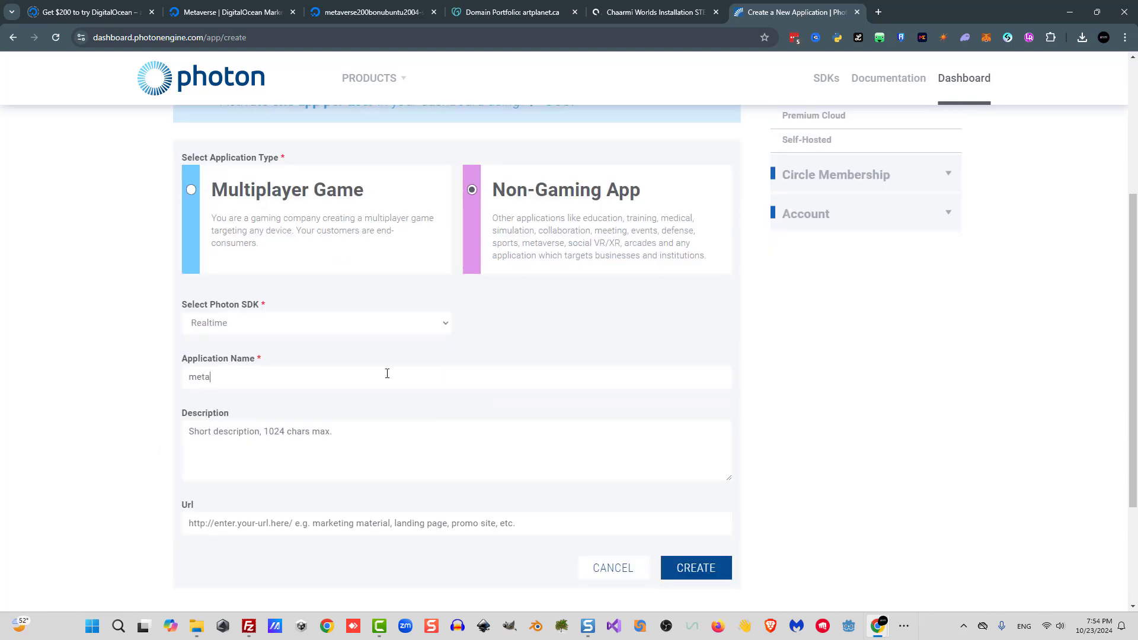
pyautogui.click(698, 569)
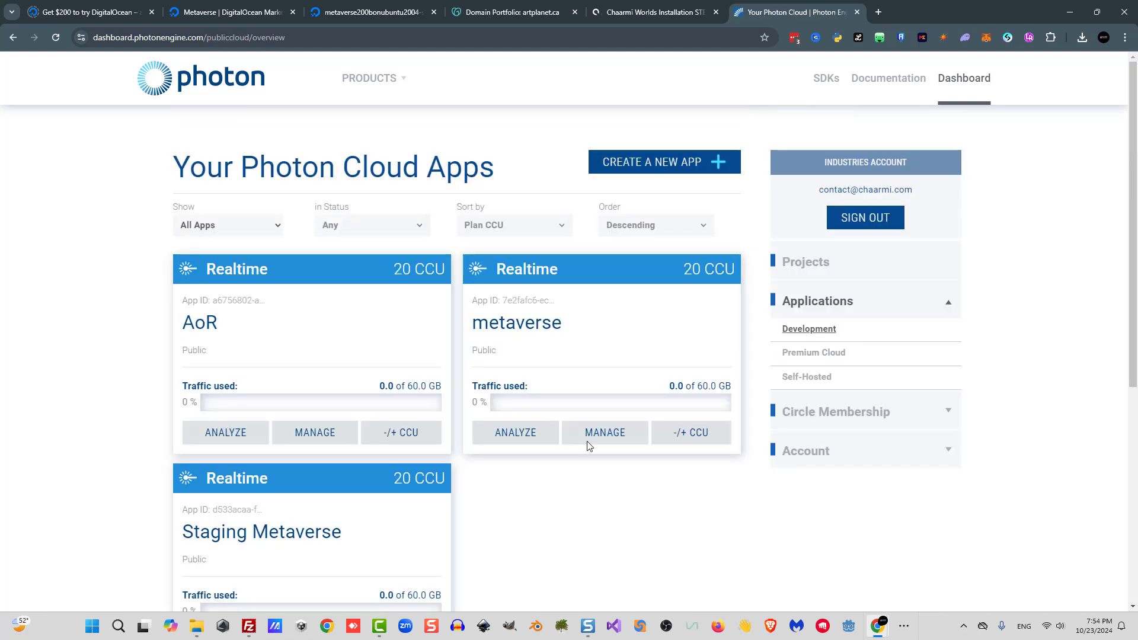
# Copy the new metaverse app's App ID and paste it into the installer's Photon License Key field.
pyautogui.click(523, 298)
pyautogui.hotkey('ctrl', 'c')
pyautogui.hotkey('ctrl', 'shift', 'Tab')
pyautogui.hotkey('ctrl', 'v')
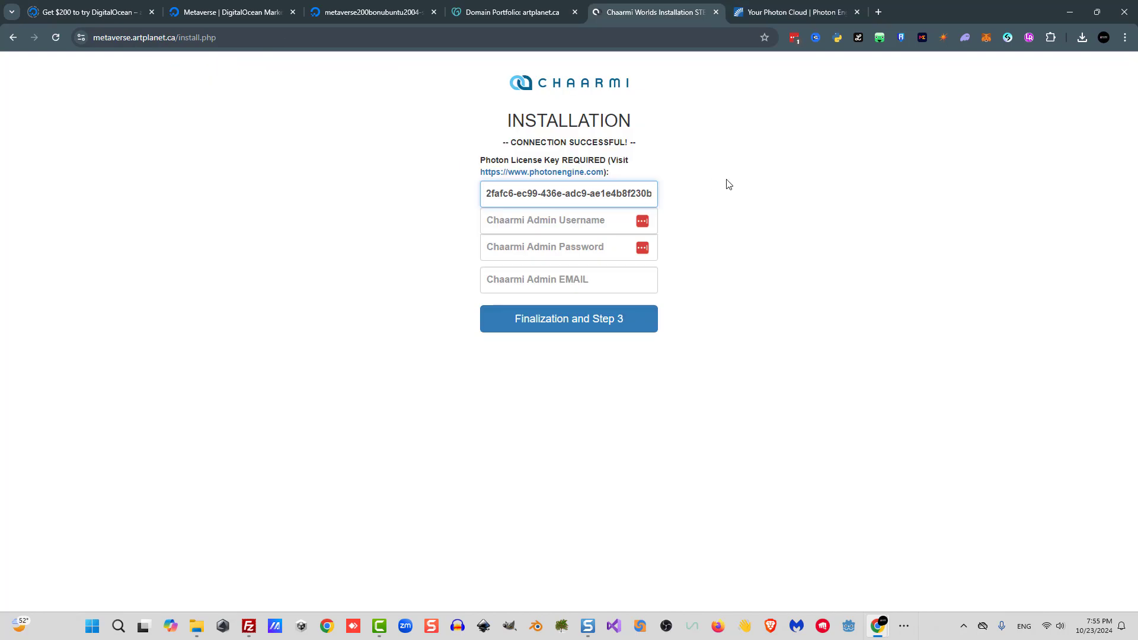
# Enter admin as the admin username, fill in the admin password and e-mail, and submit the finalization step.
pyautogui.click(567, 230)
pyautogui.write('admin')
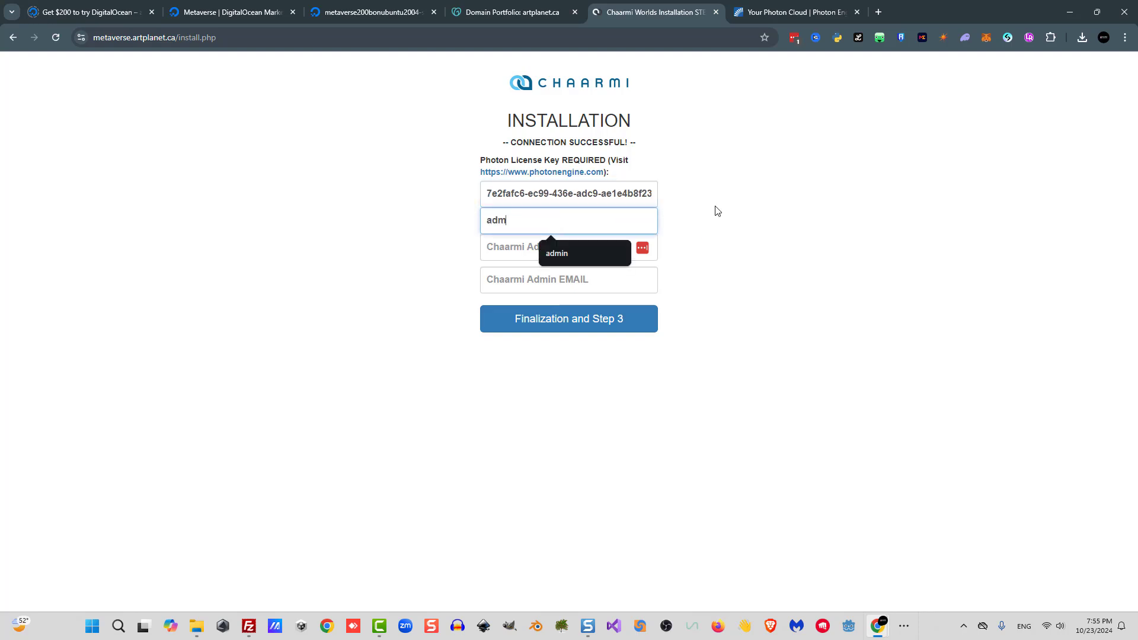
pyautogui.press('Tab')
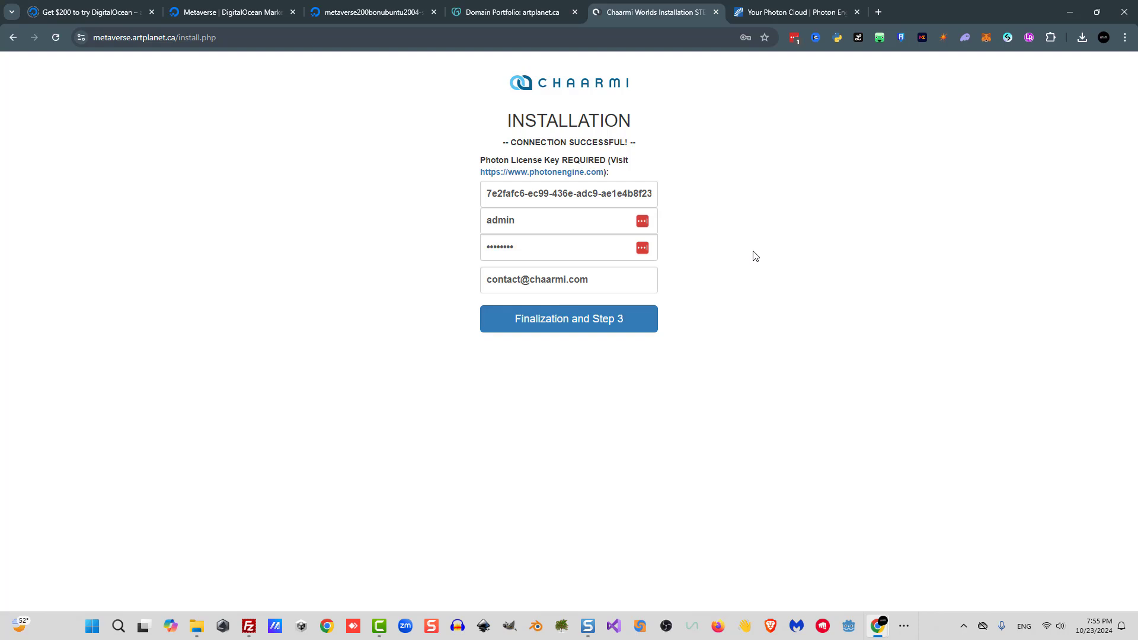
pyautogui.press('Return')
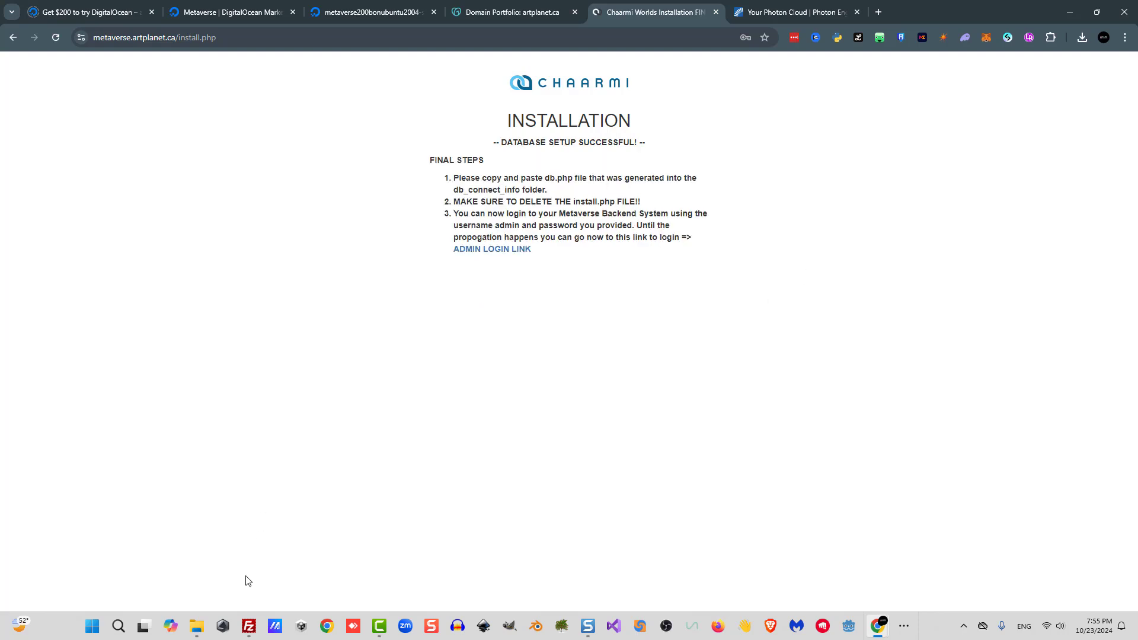
# In FileZilla, browse the server to /var/www/html and download db.php to the local folder.
pyautogui.click(248, 633)
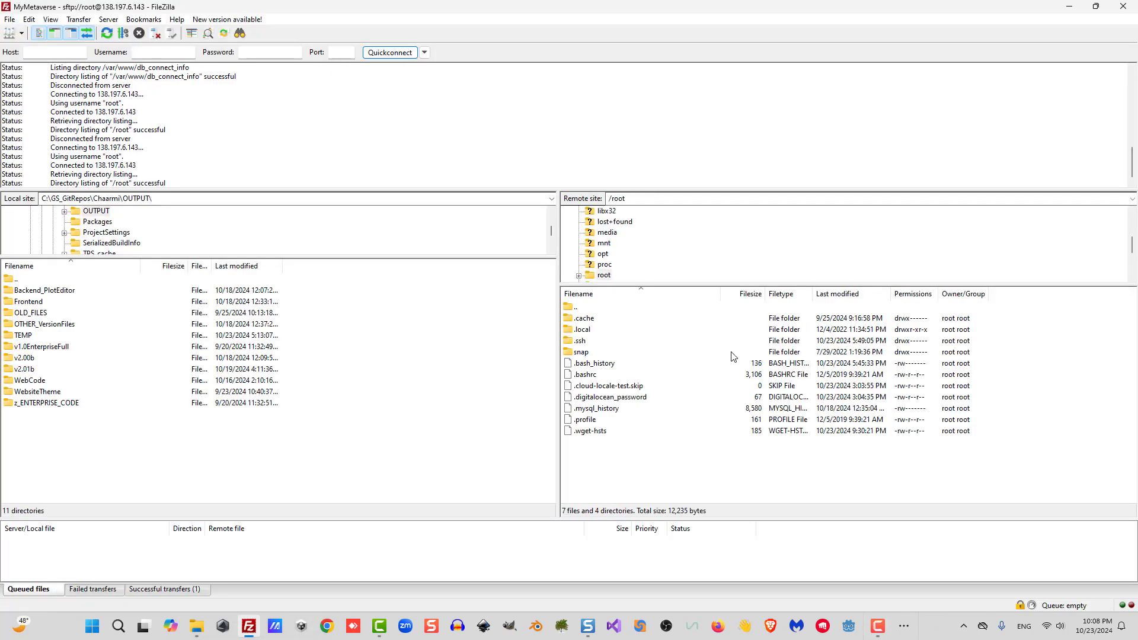
pyautogui.doubleClick(579, 308)
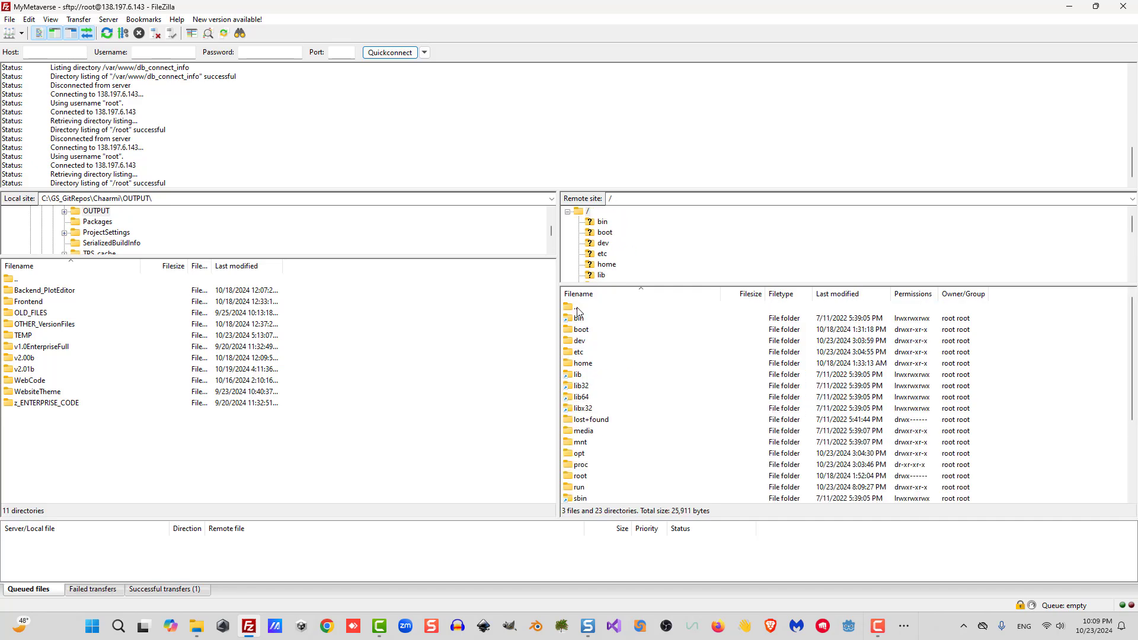
pyautogui.scroll(-3, 629, 396)
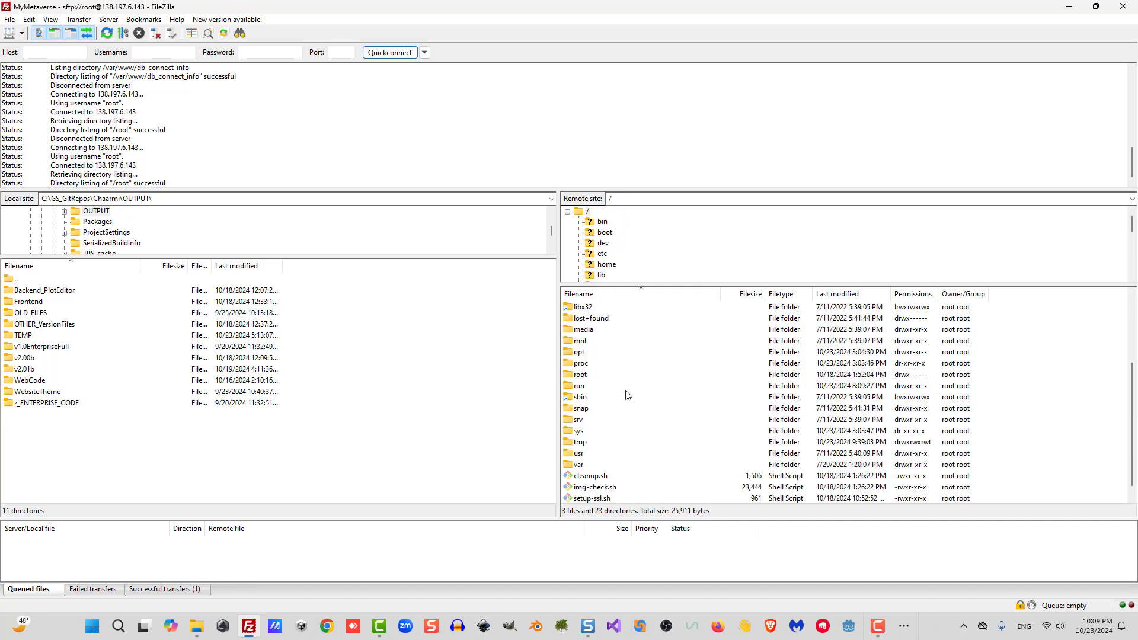
pyautogui.click(587, 466)
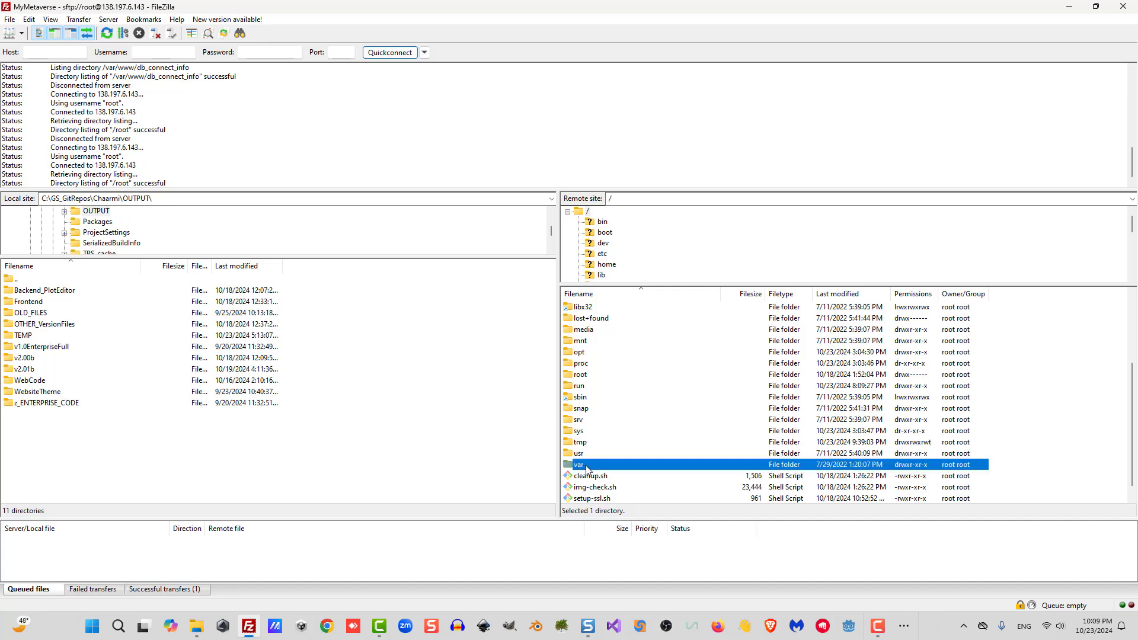
pyautogui.doubleClick(587, 466)
pyautogui.doubleClick(597, 467)
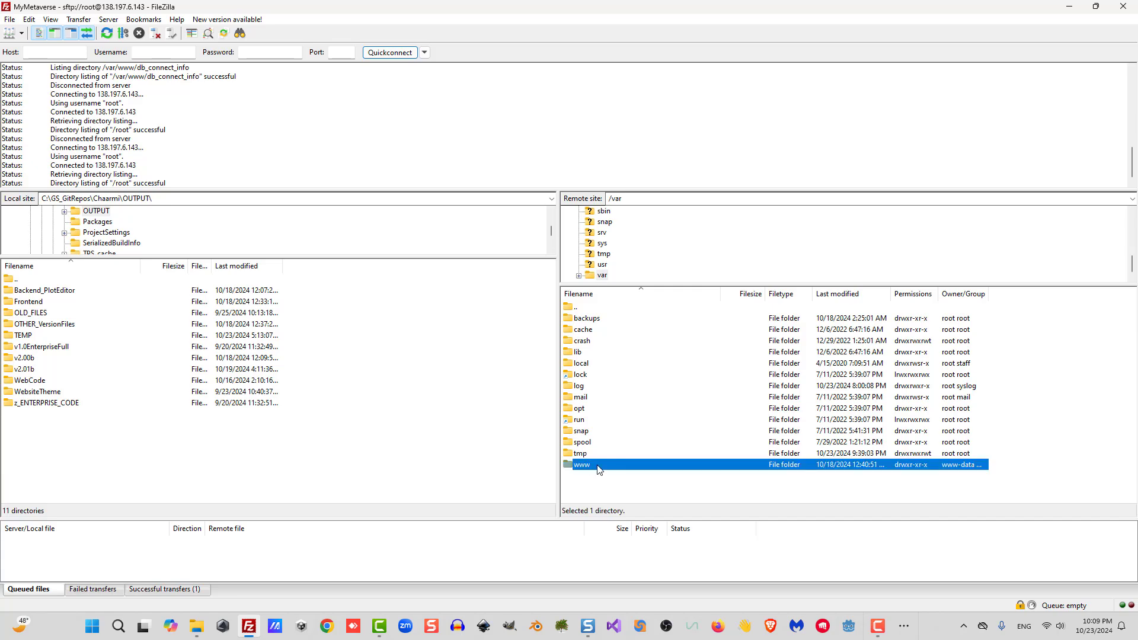
pyautogui.doubleClick(598, 332)
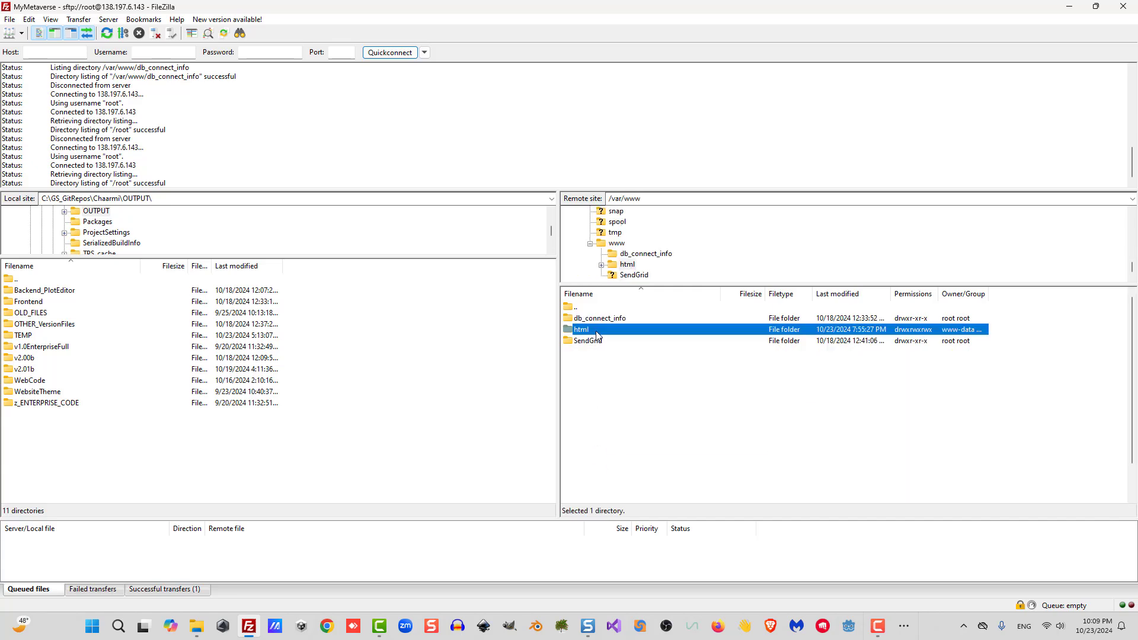
pyautogui.click(594, 419)
pyautogui.click(606, 476)
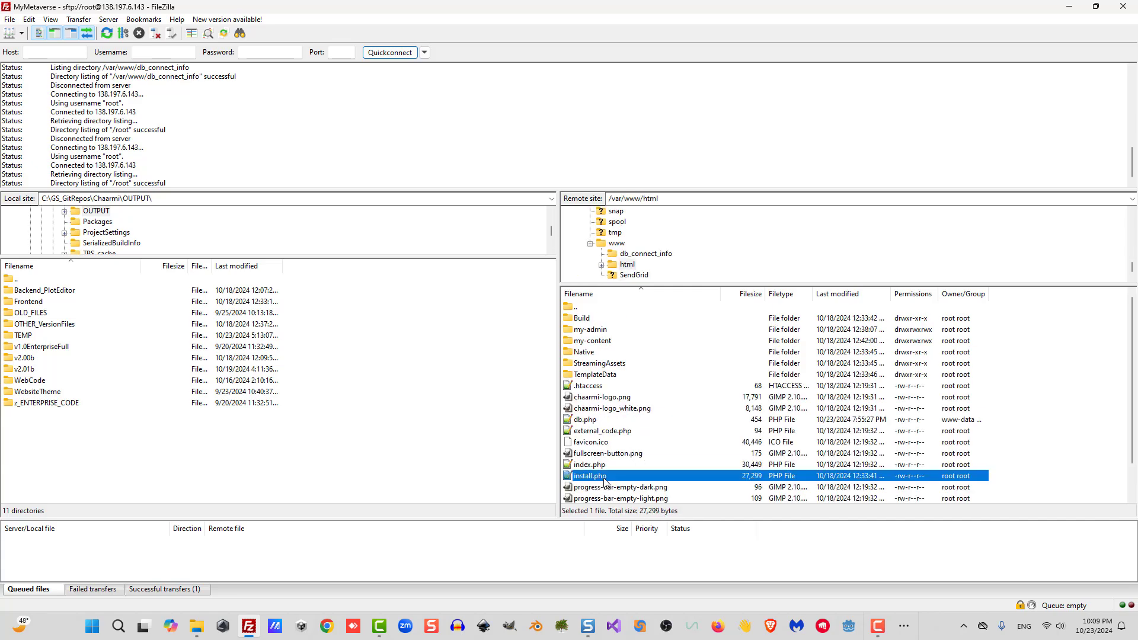
pyautogui.moveTo(590, 421); pyautogui.dragTo(351, 466)
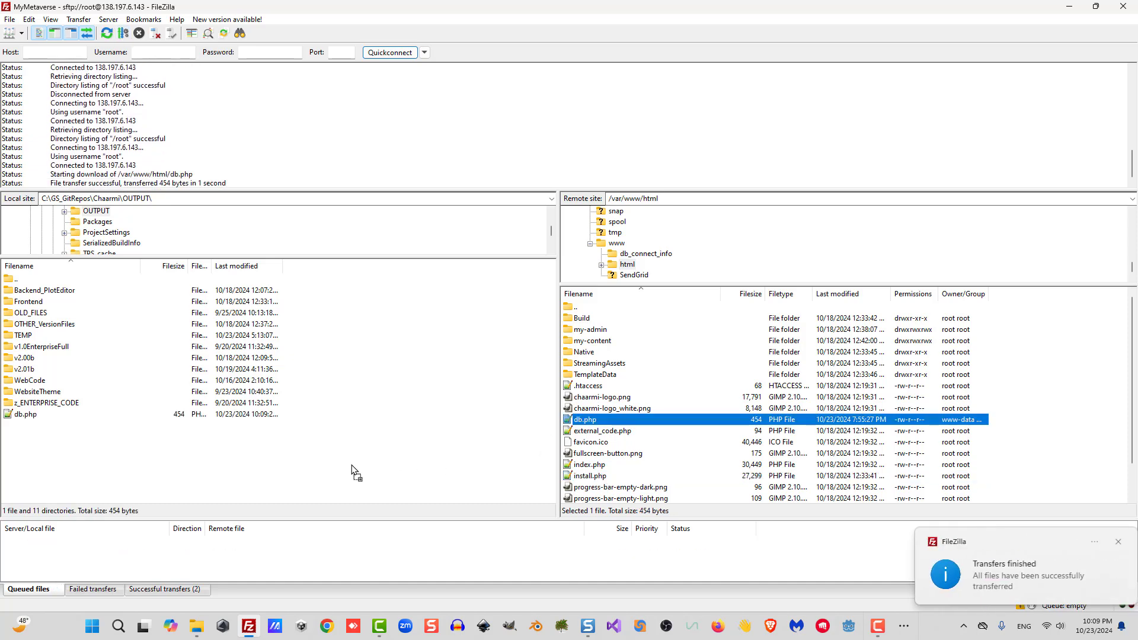
# Delete db.php and install.php from the server's /var/www/html folder.
pyautogui.click(616, 410)
pyautogui.click(599, 421)
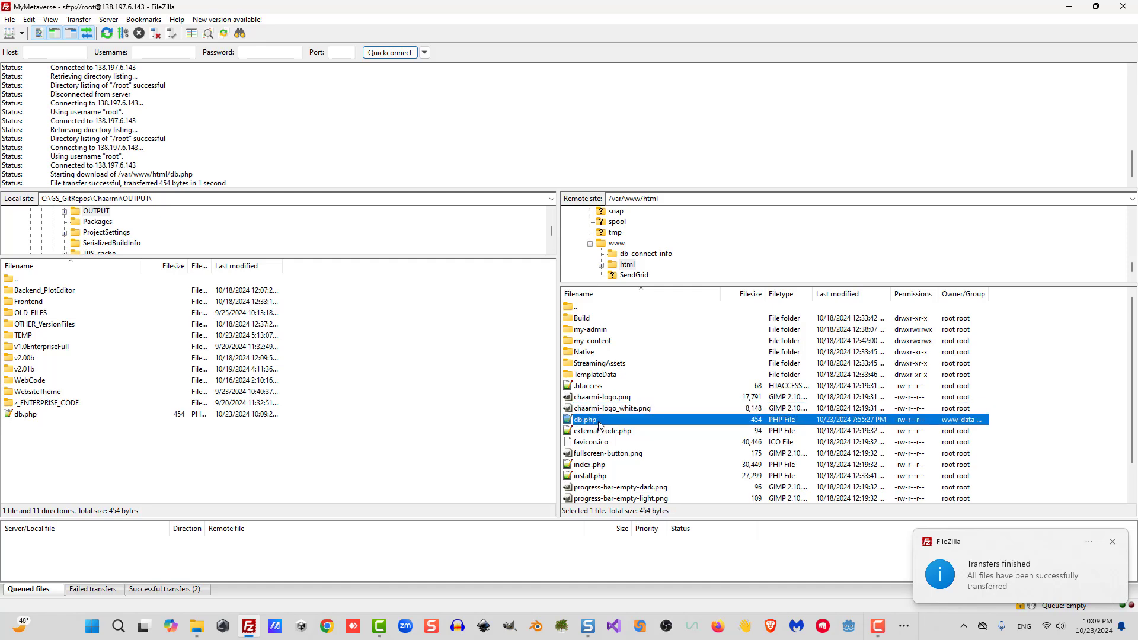
pyautogui.press('Delete')
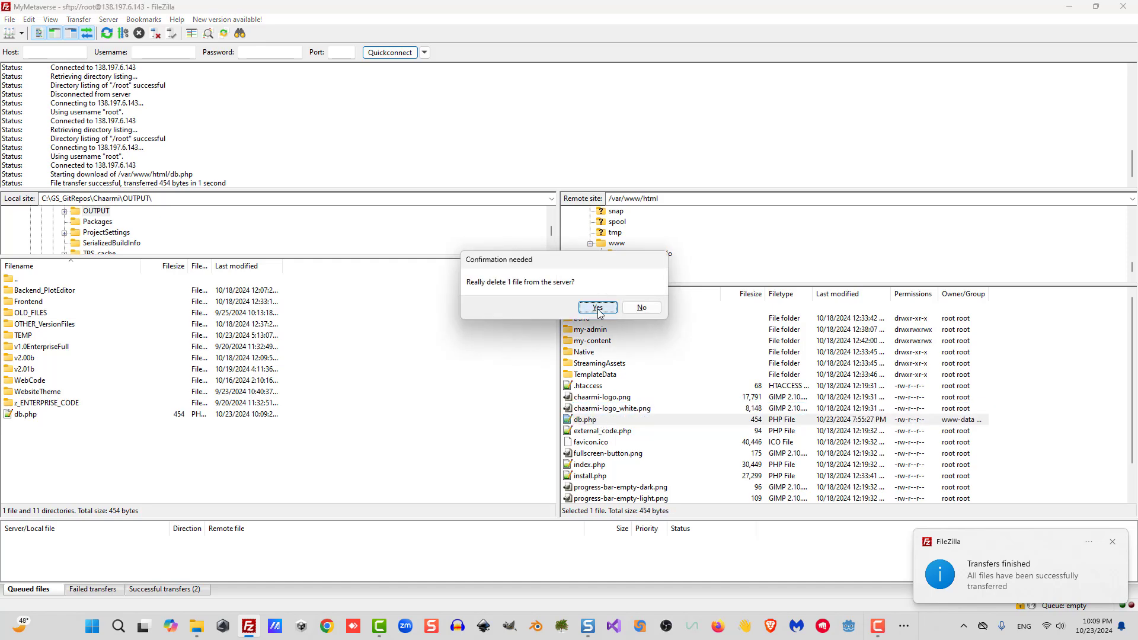
pyautogui.click(599, 307)
pyautogui.click(600, 466)
pyautogui.press('Delete')
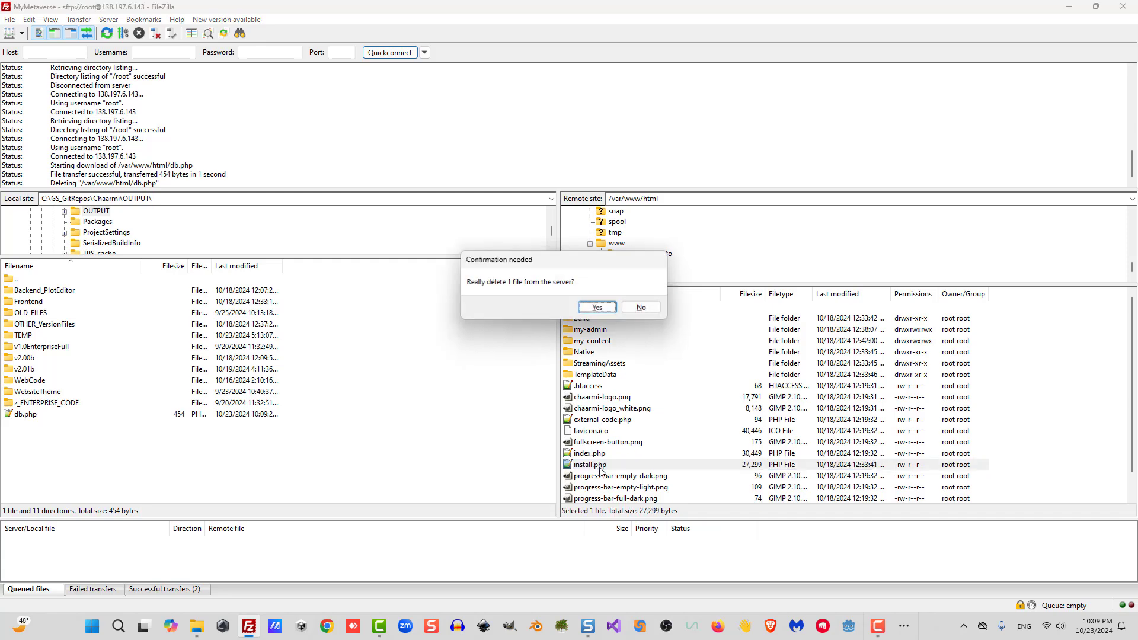
pyautogui.click(596, 307)
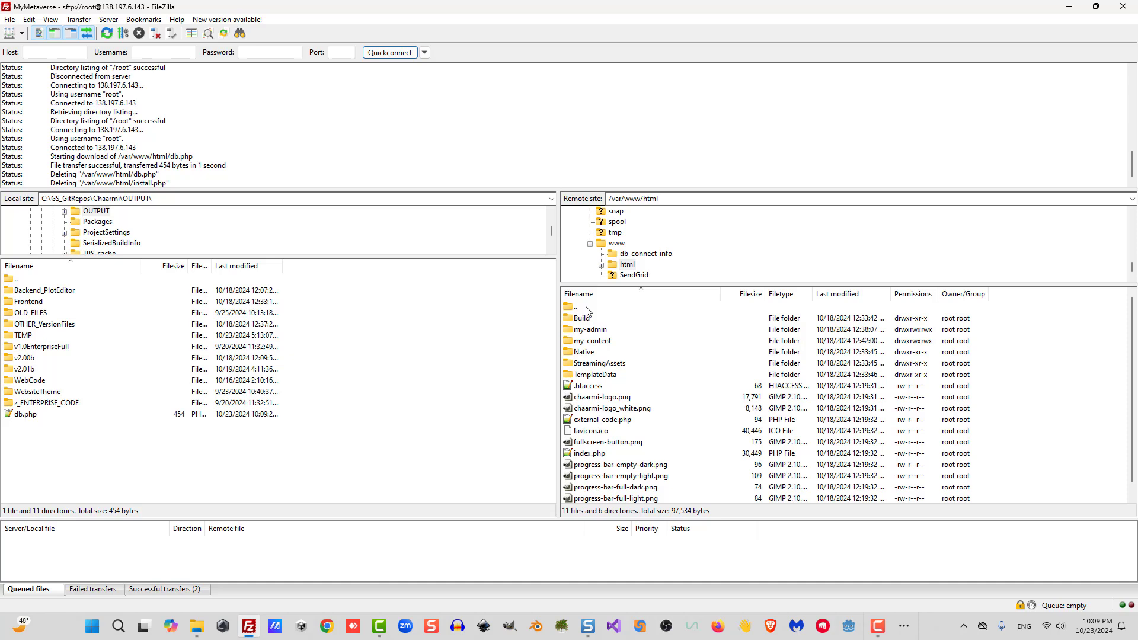
# Upload the local db.php into the server's /var/www/db_connect_info folder.
pyautogui.doubleClick(587, 311)
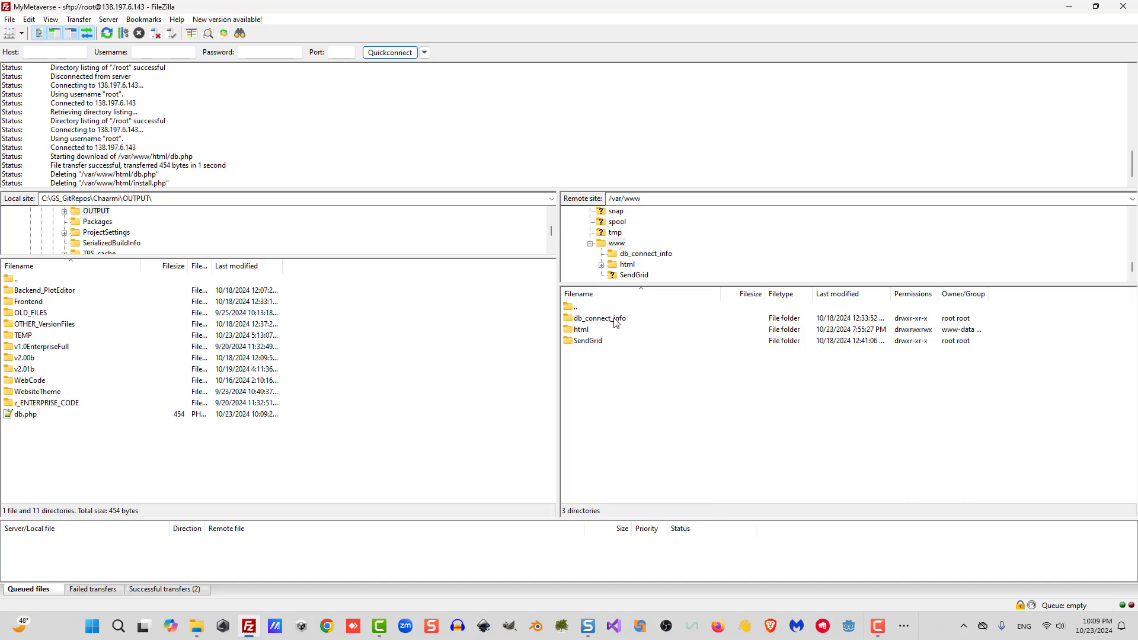
pyautogui.click(610, 319)
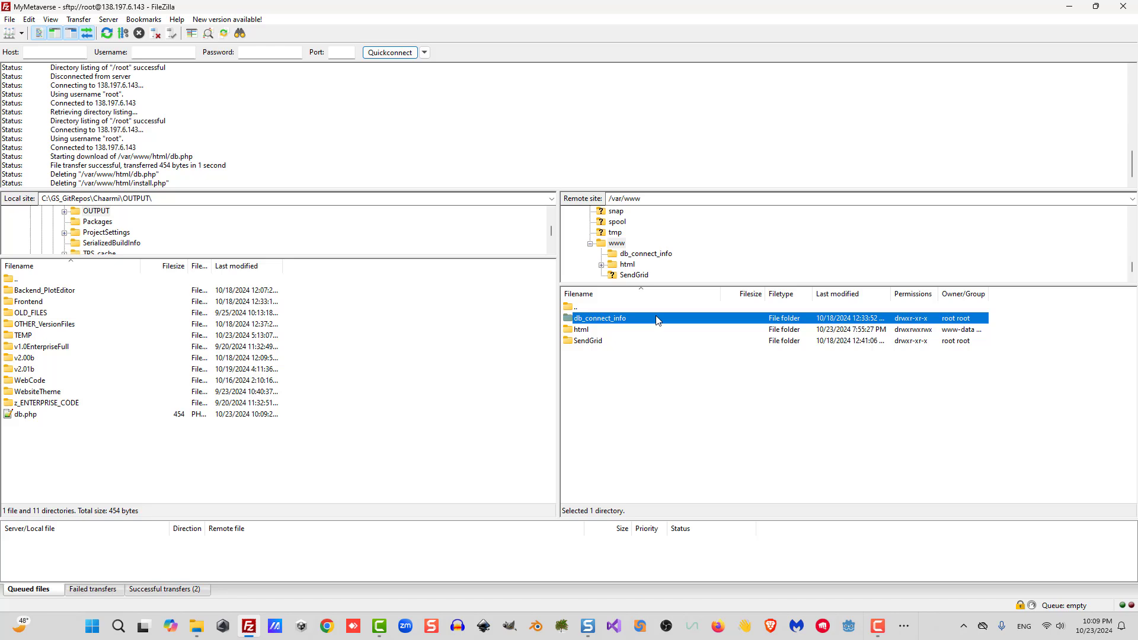
pyautogui.doubleClick(624, 320)
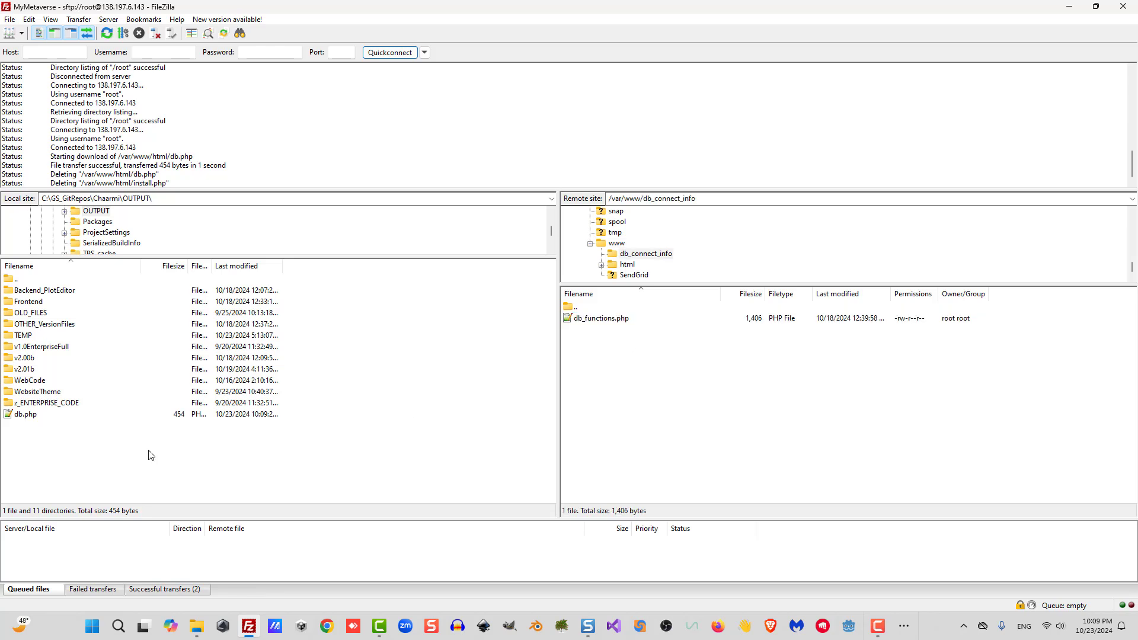
pyautogui.moveTo(22, 419); pyautogui.dragTo(627, 411)
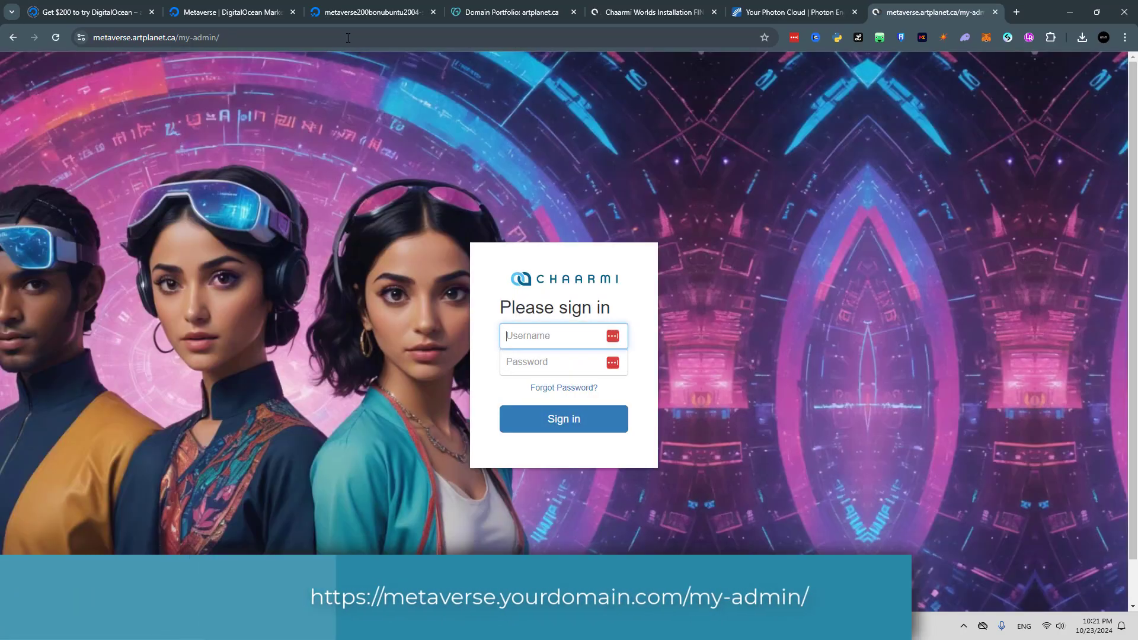
# Bookmark the metaverse.artplanet.ca/my-admin/ login page.
pyautogui.click(266, 38)
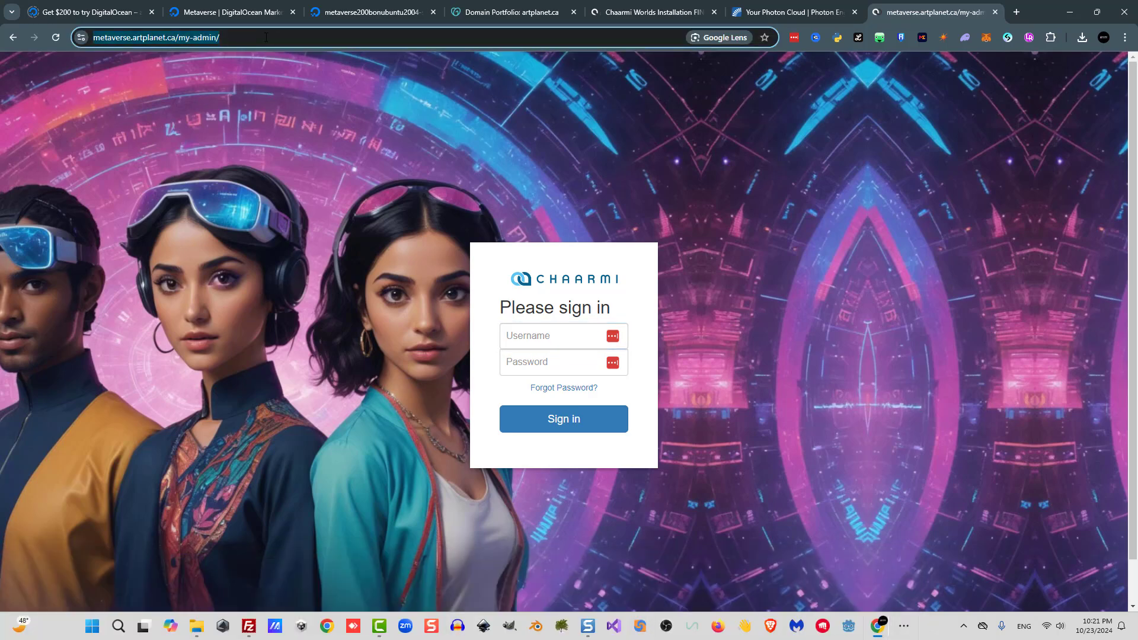
pyautogui.click(765, 38)
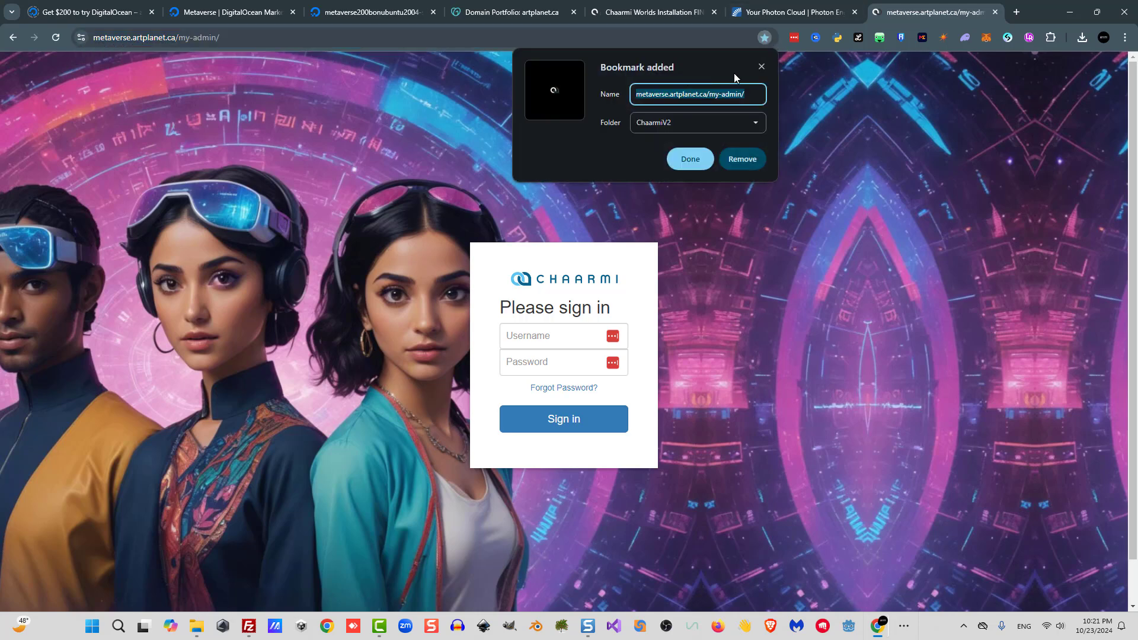
pyautogui.click(763, 65)
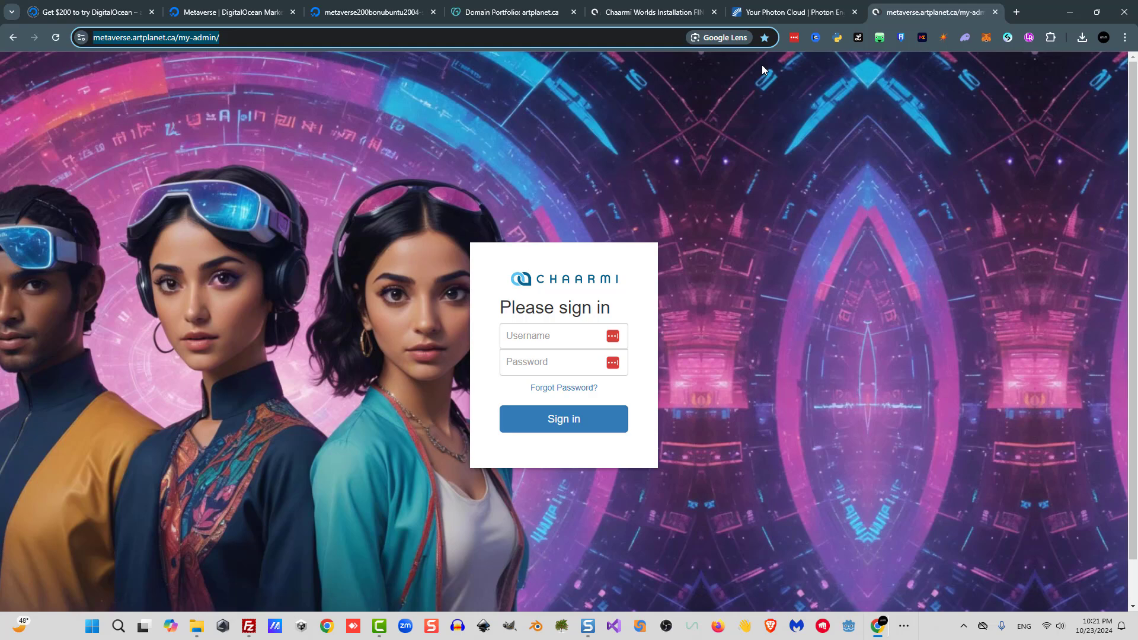
# Sign in to the admin panel as admin with the admin password.
pyautogui.write('••')
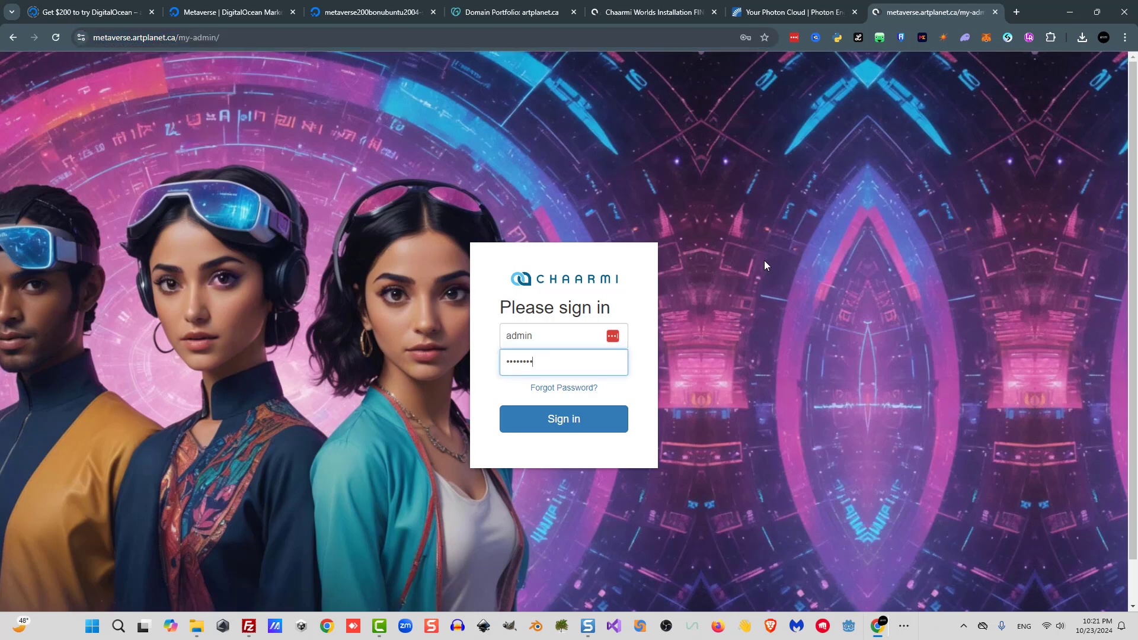
pyautogui.write('••••••')
pyautogui.click(564, 419)
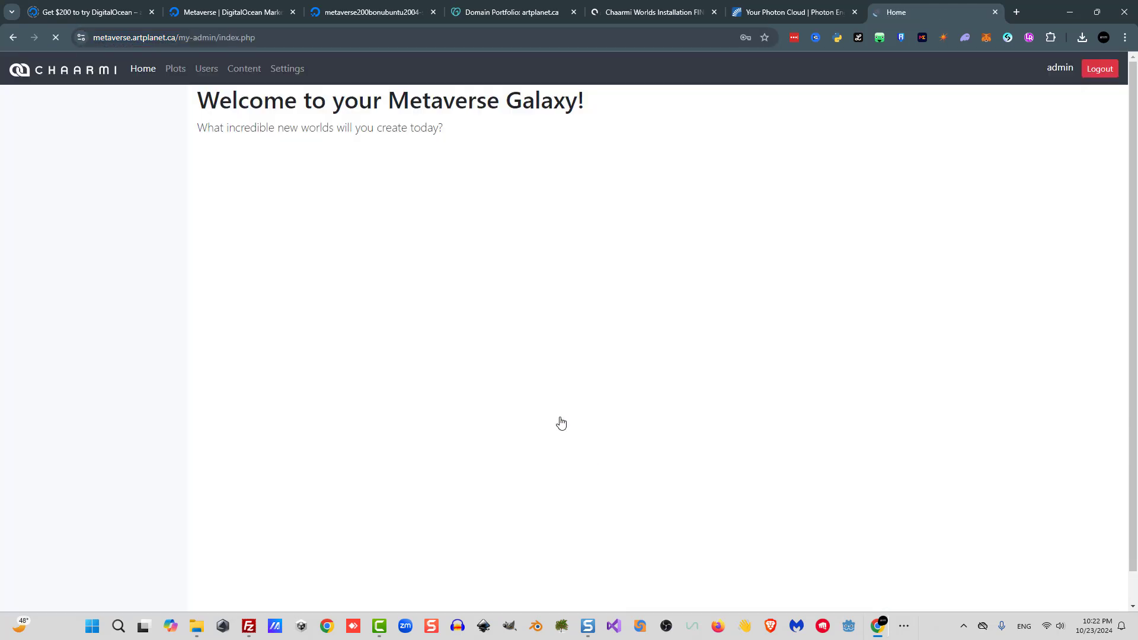
# Open the Plots section and select the genesis plot.
pyautogui.click(172, 74)
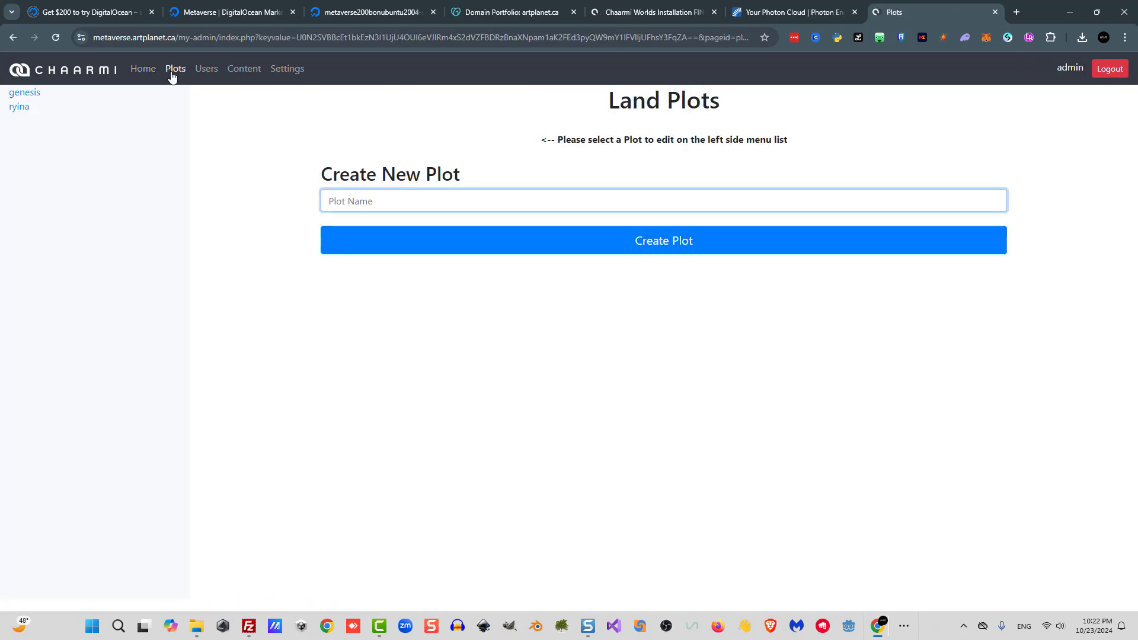
pyautogui.click(24, 93)
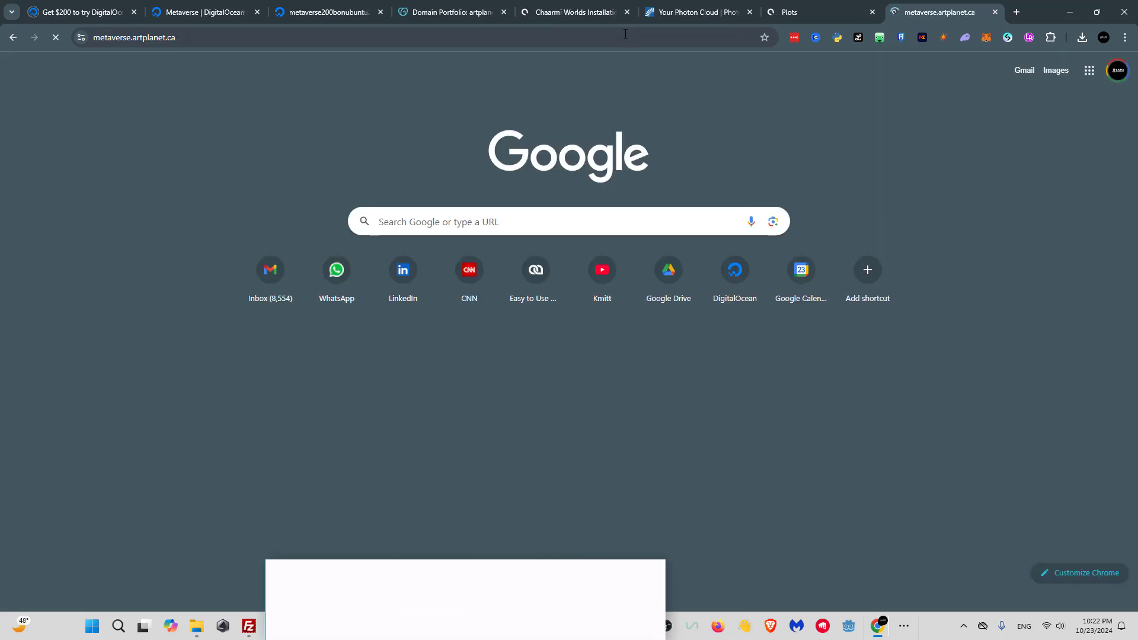
# Open metaverse.artplanet.ca in a new tab and enter the metaverse as a guest.
pyautogui.doubleClick(623, 37)
pyautogui.click(623, 37)
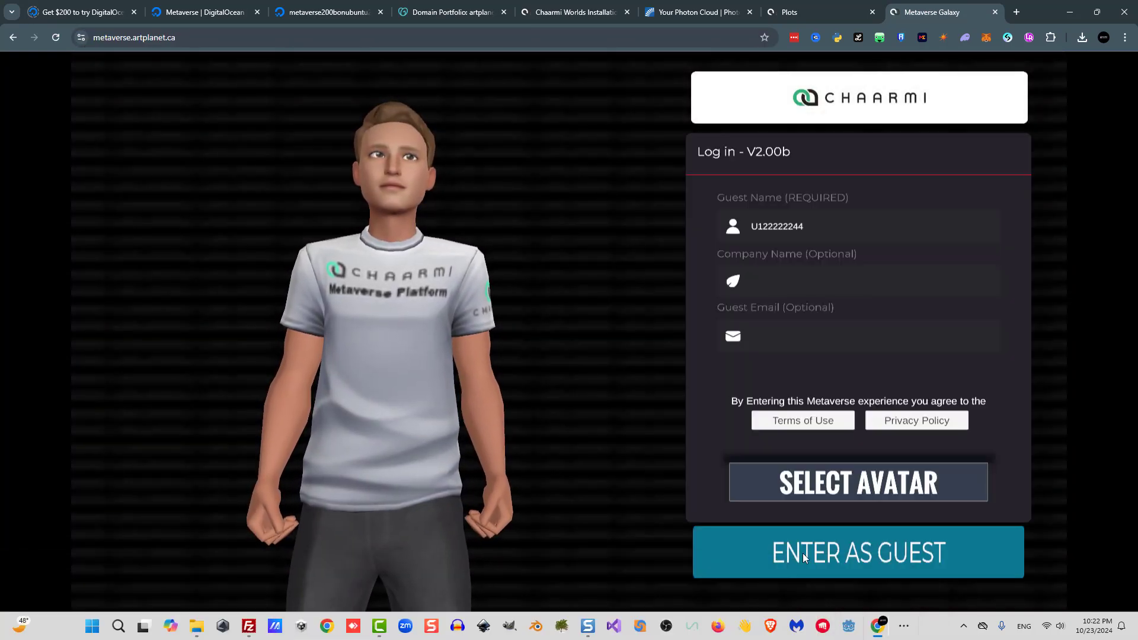
pyautogui.click(800, 552)
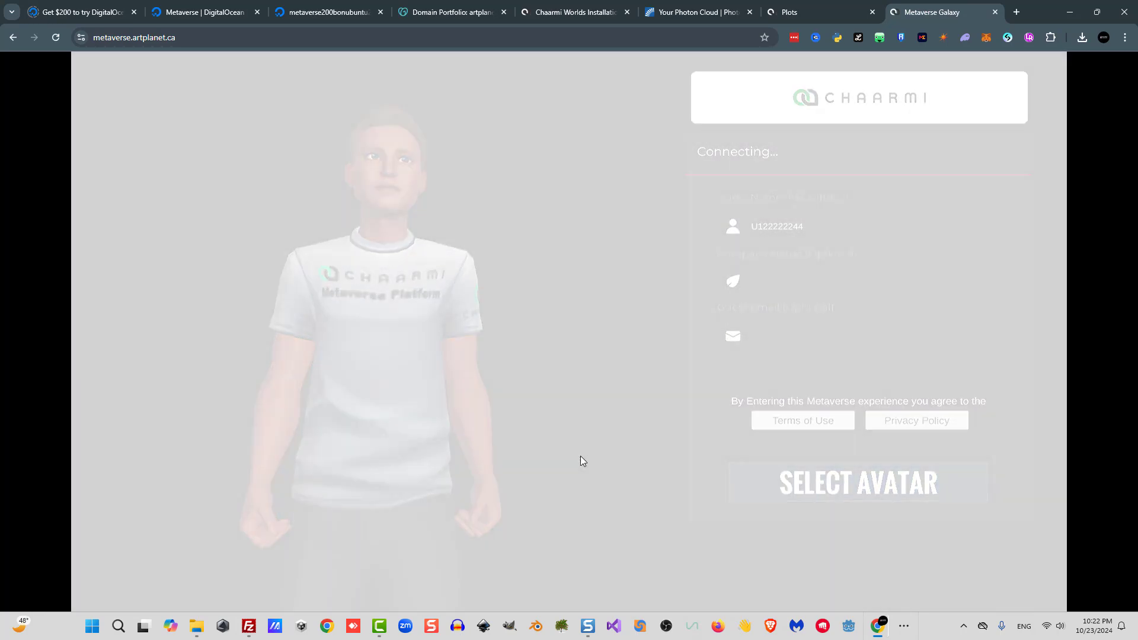